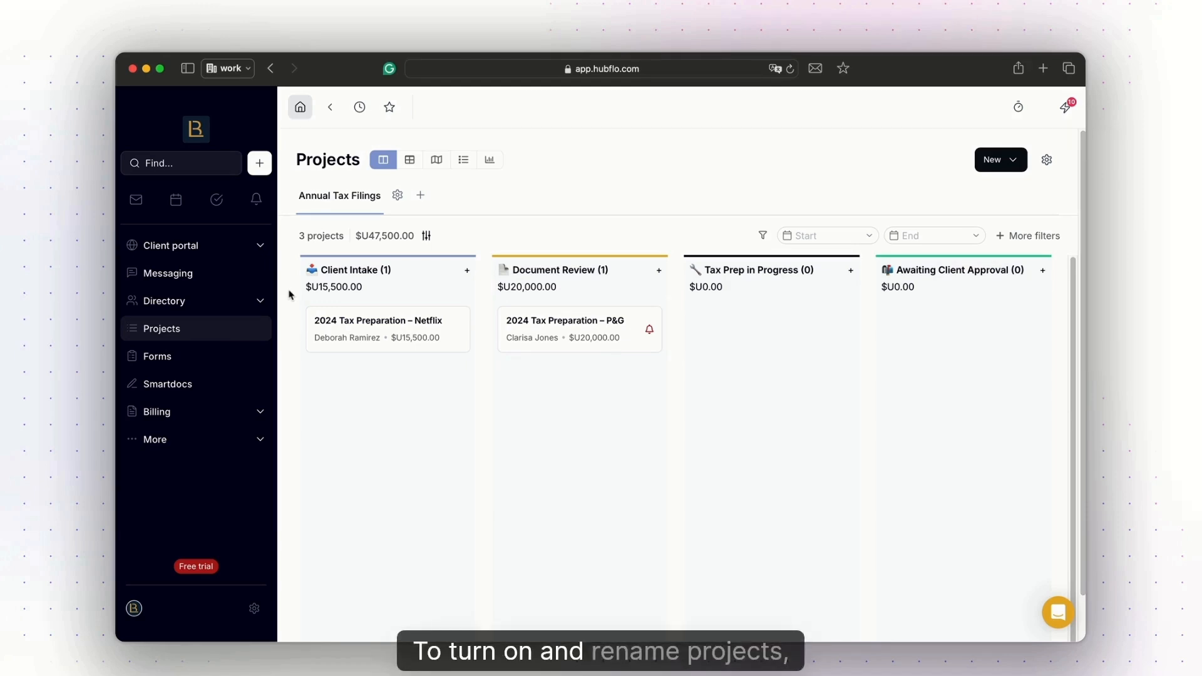
# Enable the Projects app in the Organization & Branding settings, keep the module name Projects, and save.
pyautogui.click(255, 609)
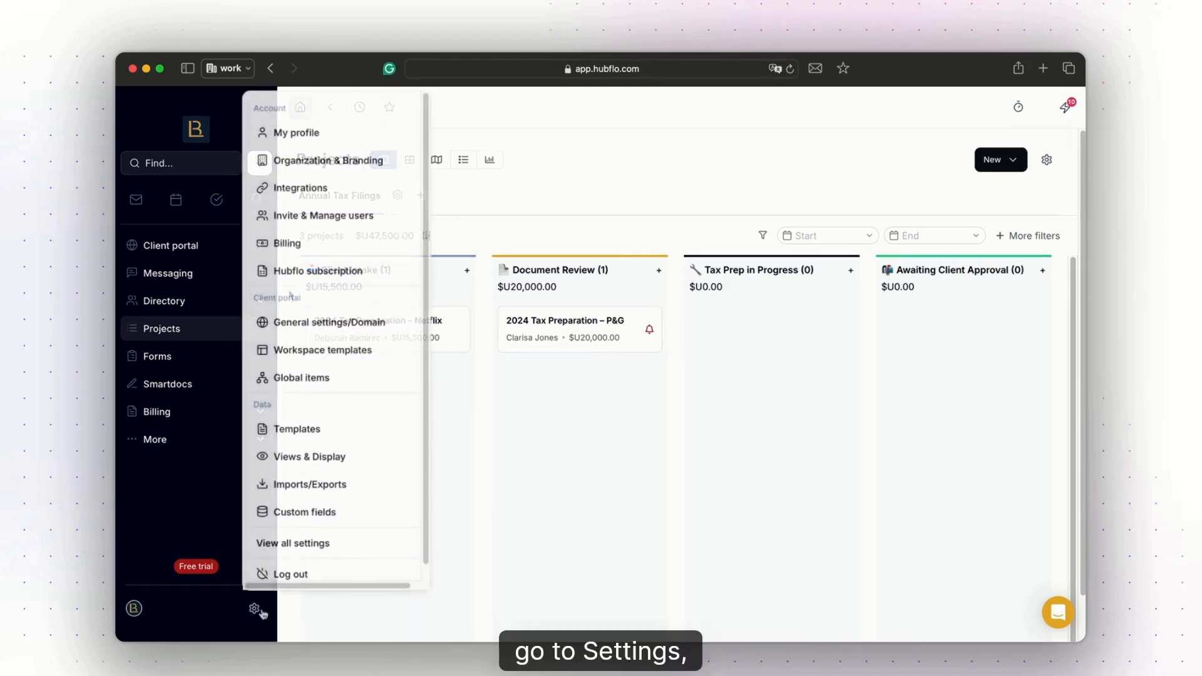
pyautogui.click(370, 161)
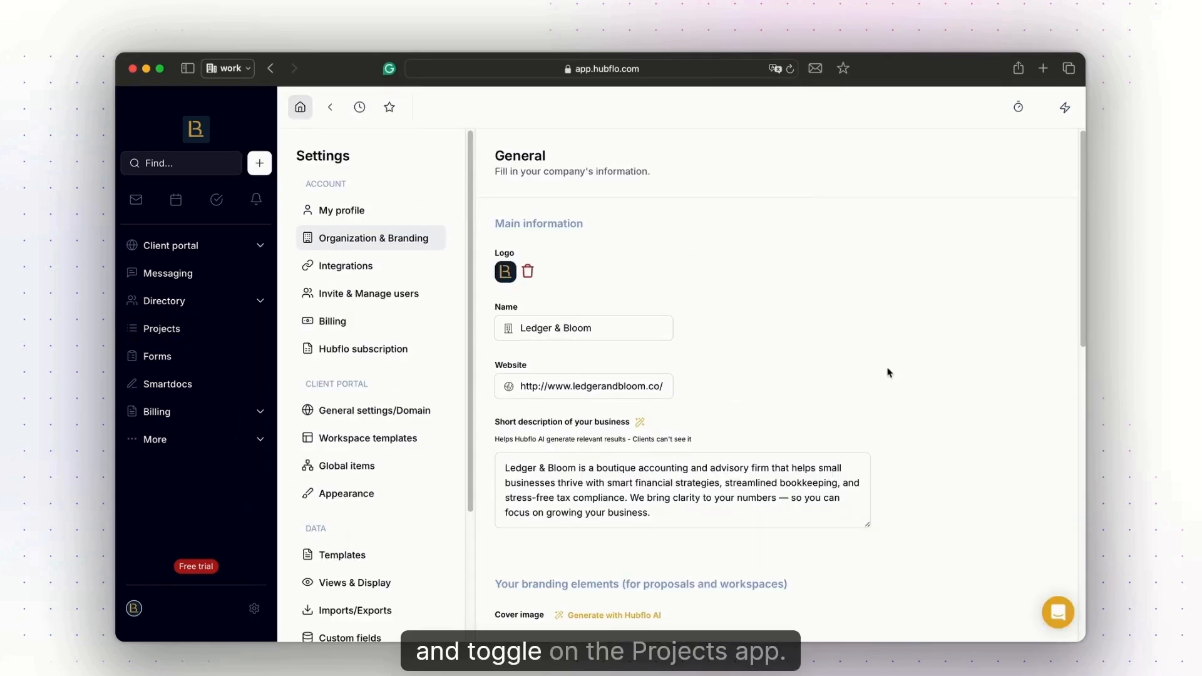
pyautogui.scroll(-10, 888, 370)
pyautogui.click(511, 345)
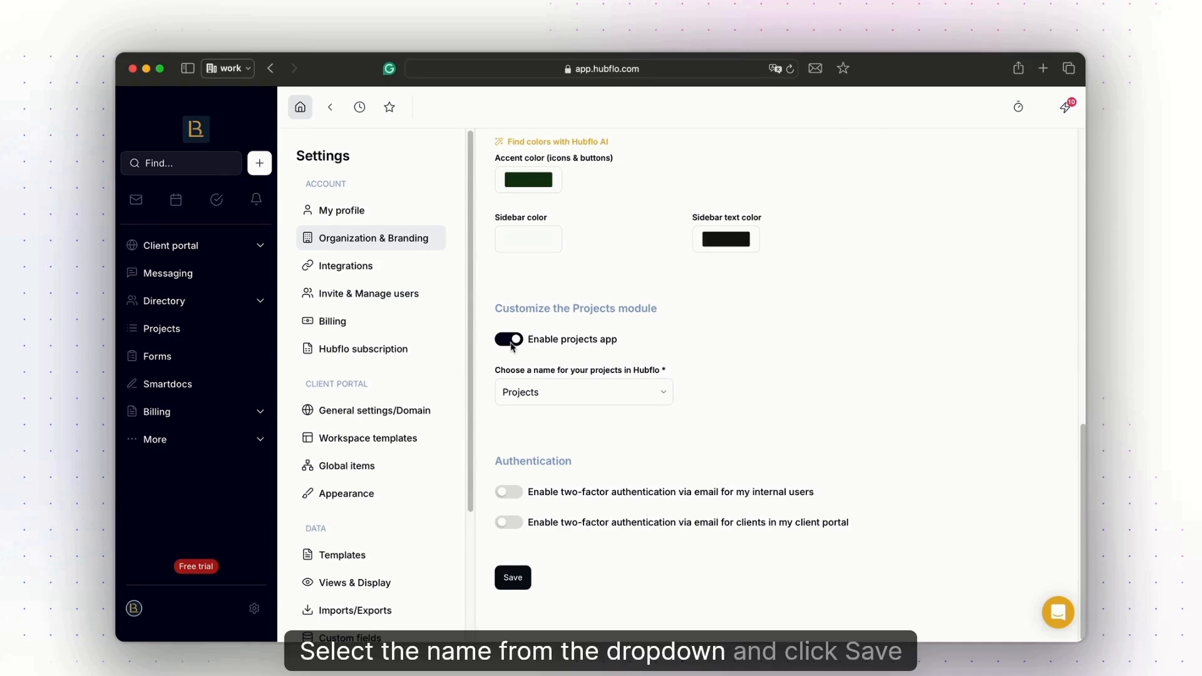
pyautogui.click(667, 405)
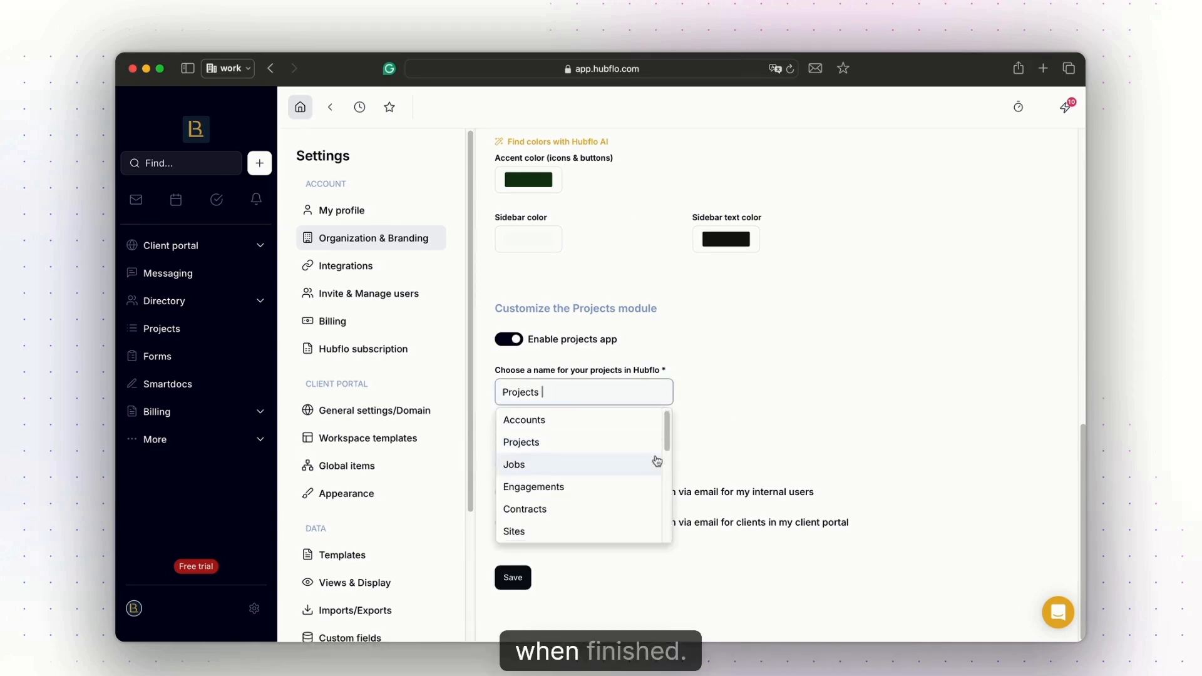
pyautogui.scroll(-3, 655, 461)
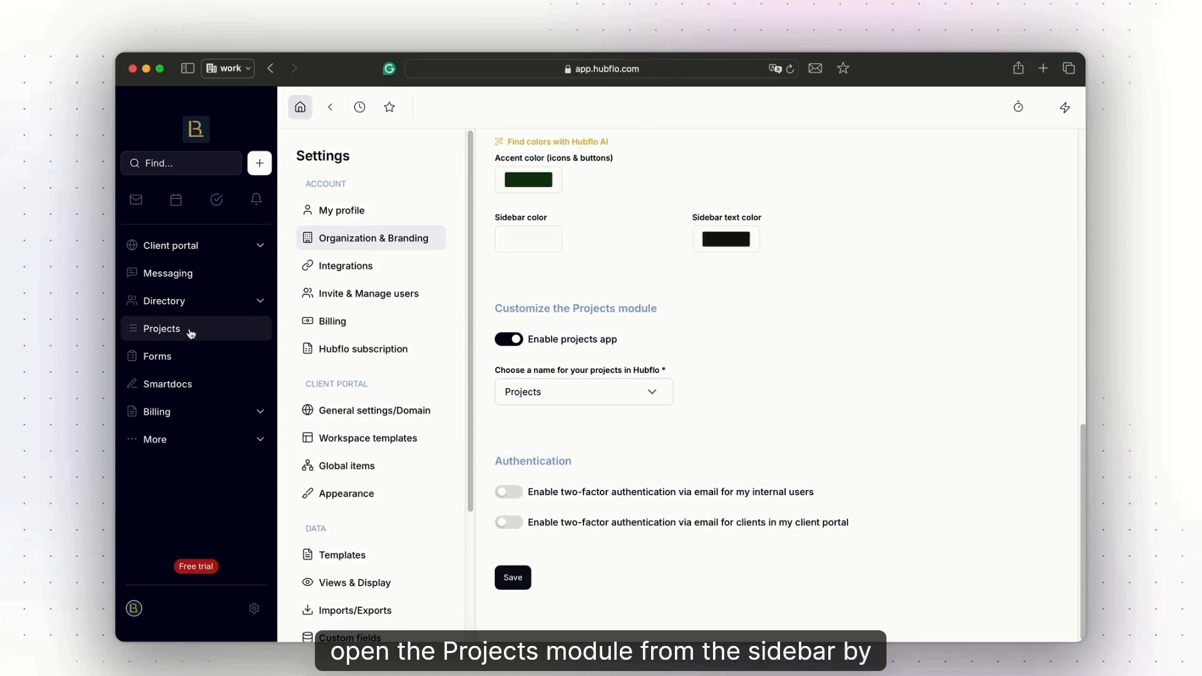
# Start a new project without a workspace, title it "2024 Tax Prep", and link it to an existing client contact.
pyautogui.click(191, 334)
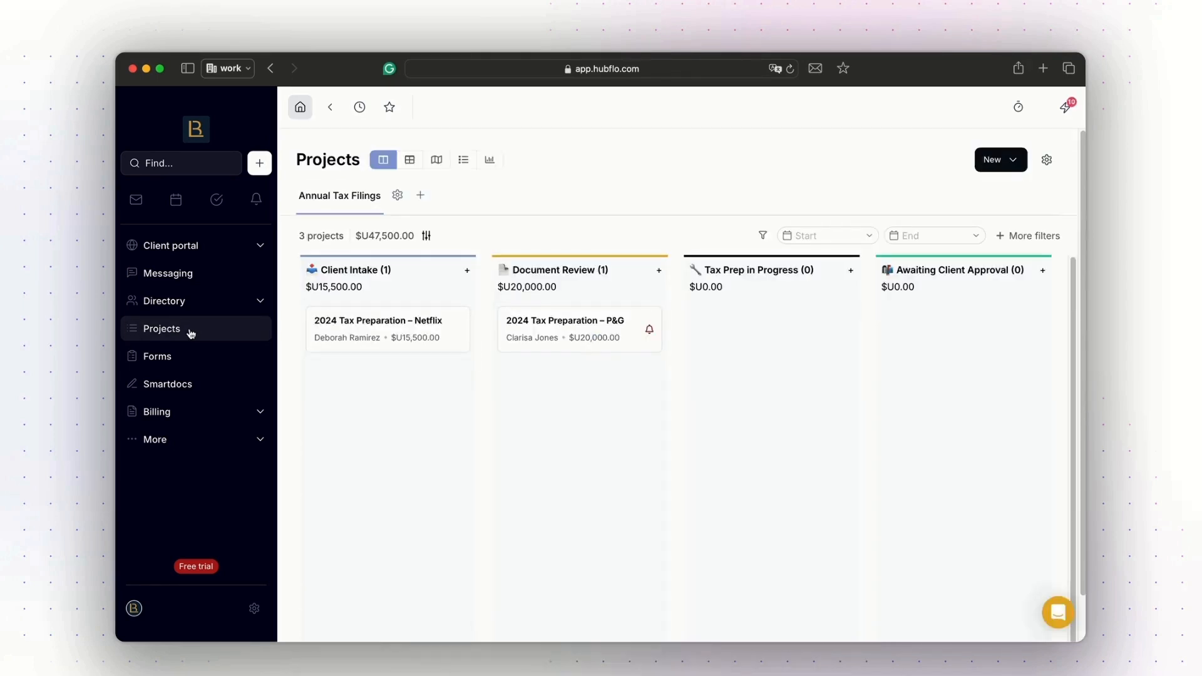
pyautogui.click(1014, 167)
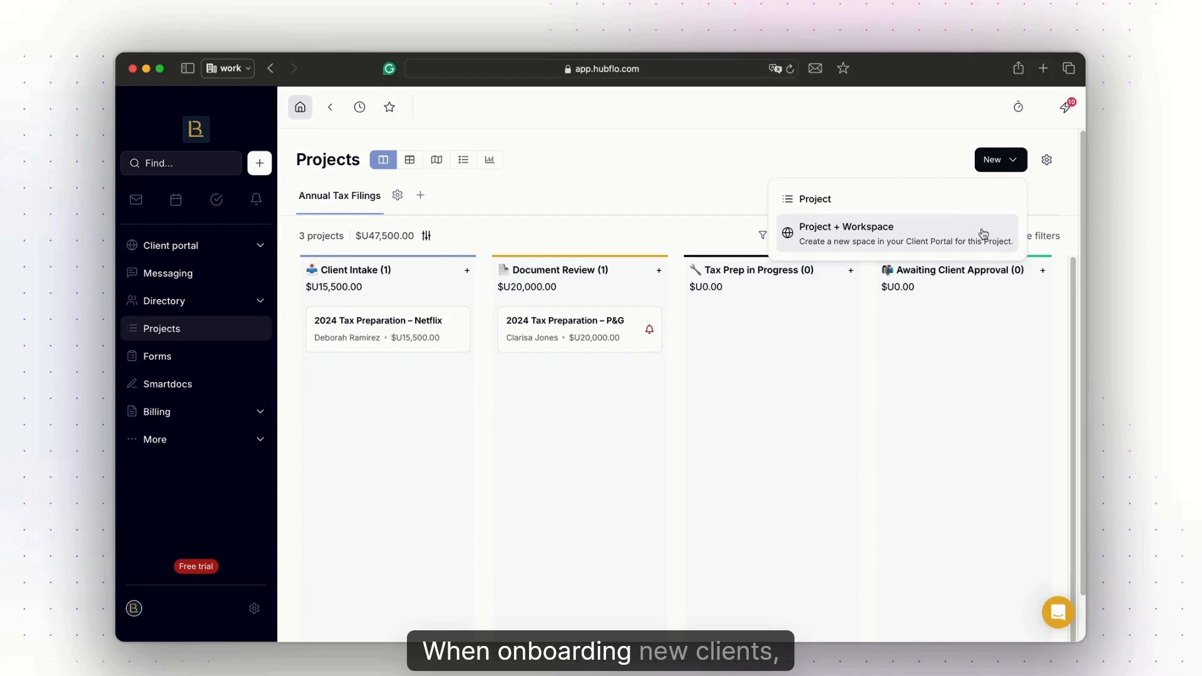
pyautogui.click(958, 199)
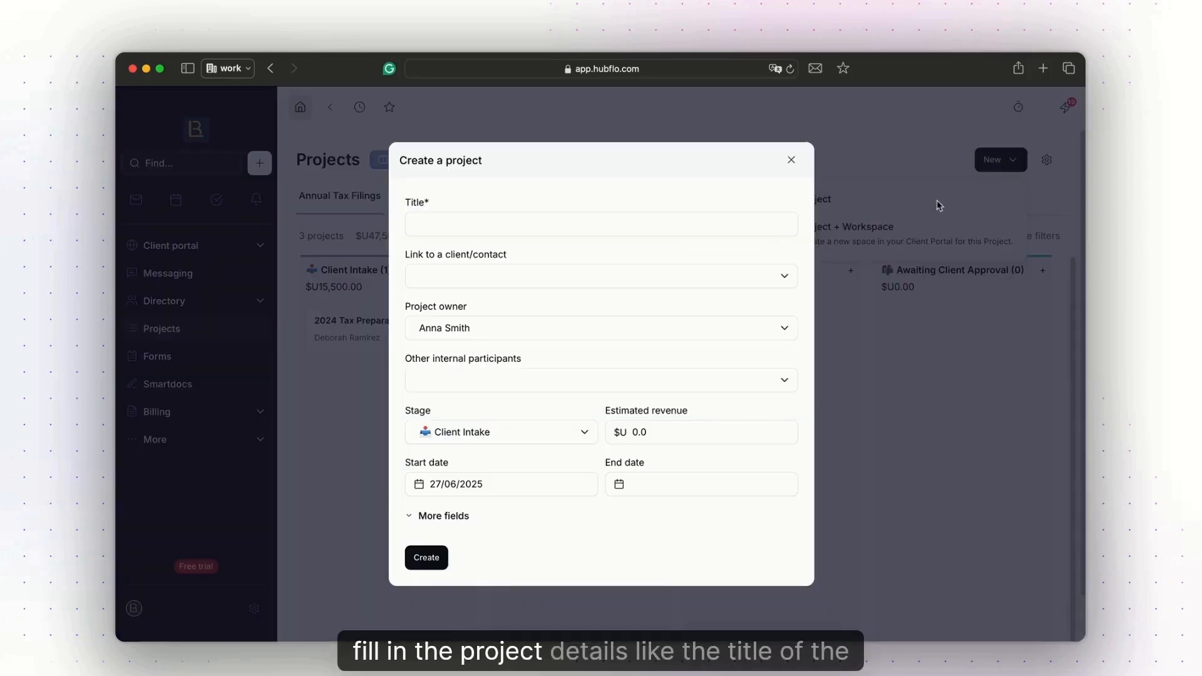
pyautogui.click(719, 217)
pyautogui.write('2024')
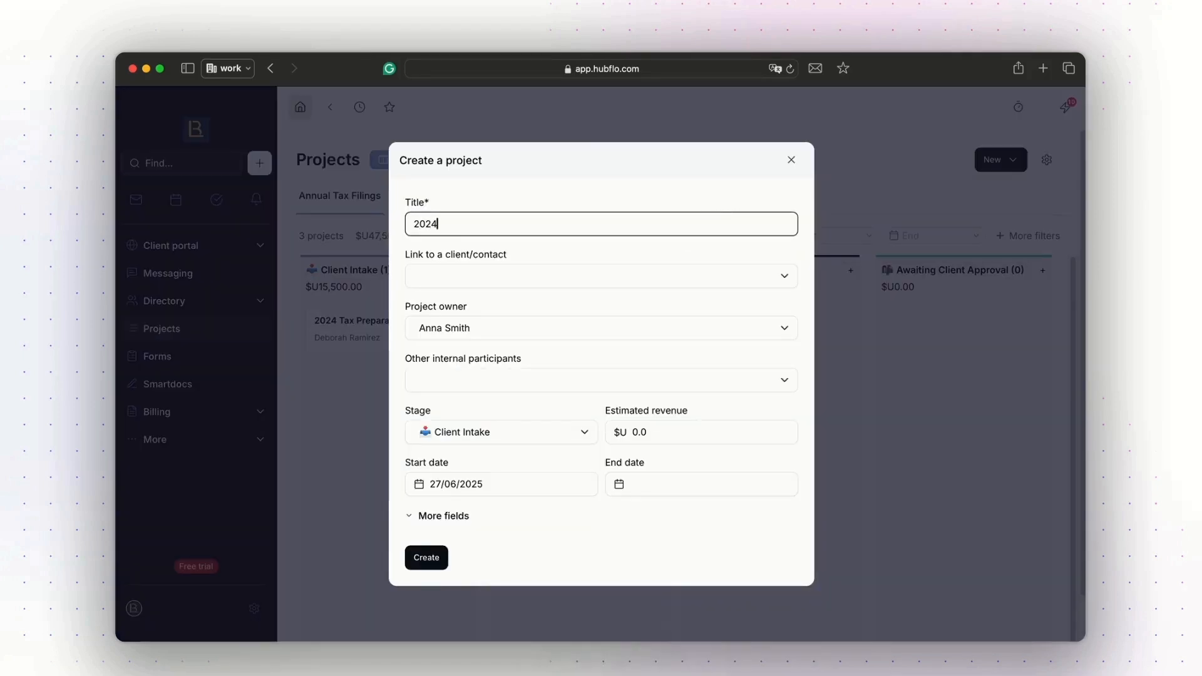
pyautogui.write(' Tax Prep')
pyautogui.press('Tab')
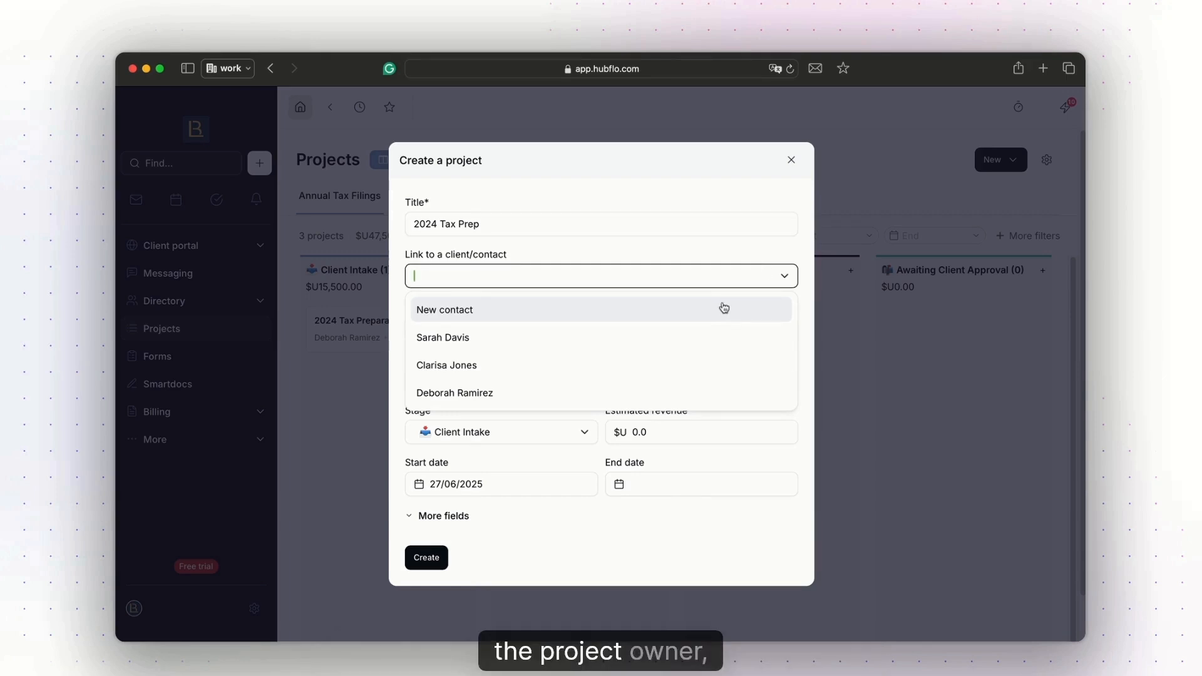
pyautogui.click(675, 376)
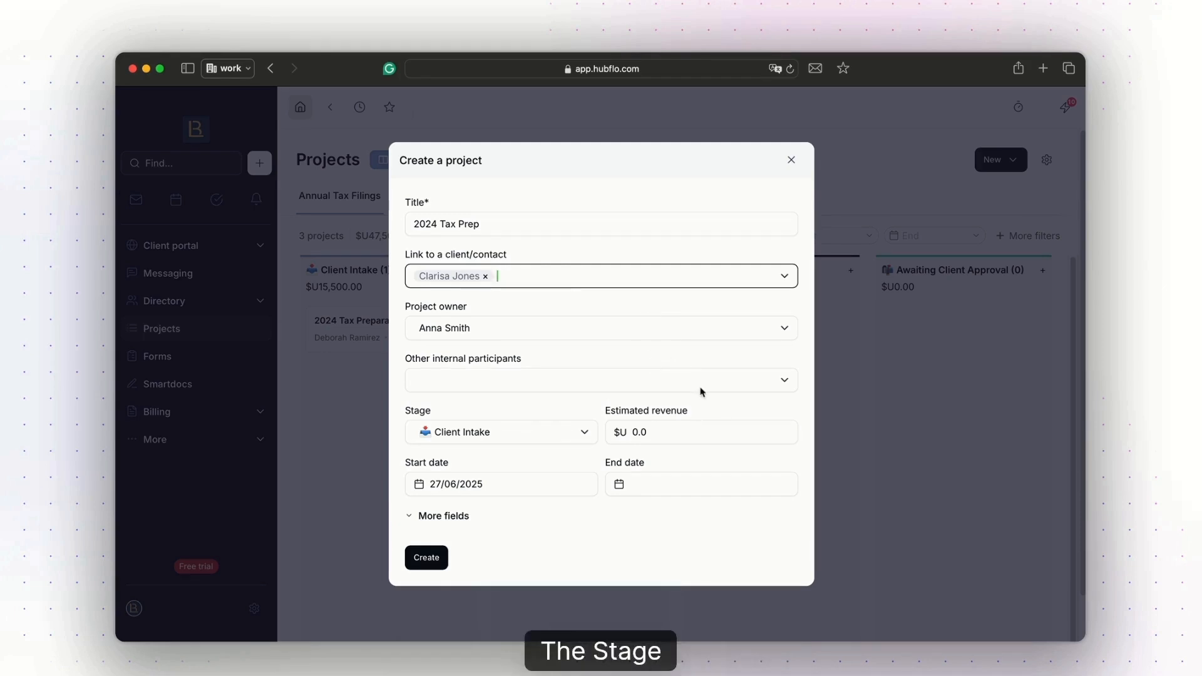
# Keep the project's stage at Client Intake, expand the additional fields leaving location and tags empty, and create the project.
pyautogui.click(582, 435)
pyautogui.click(583, 435)
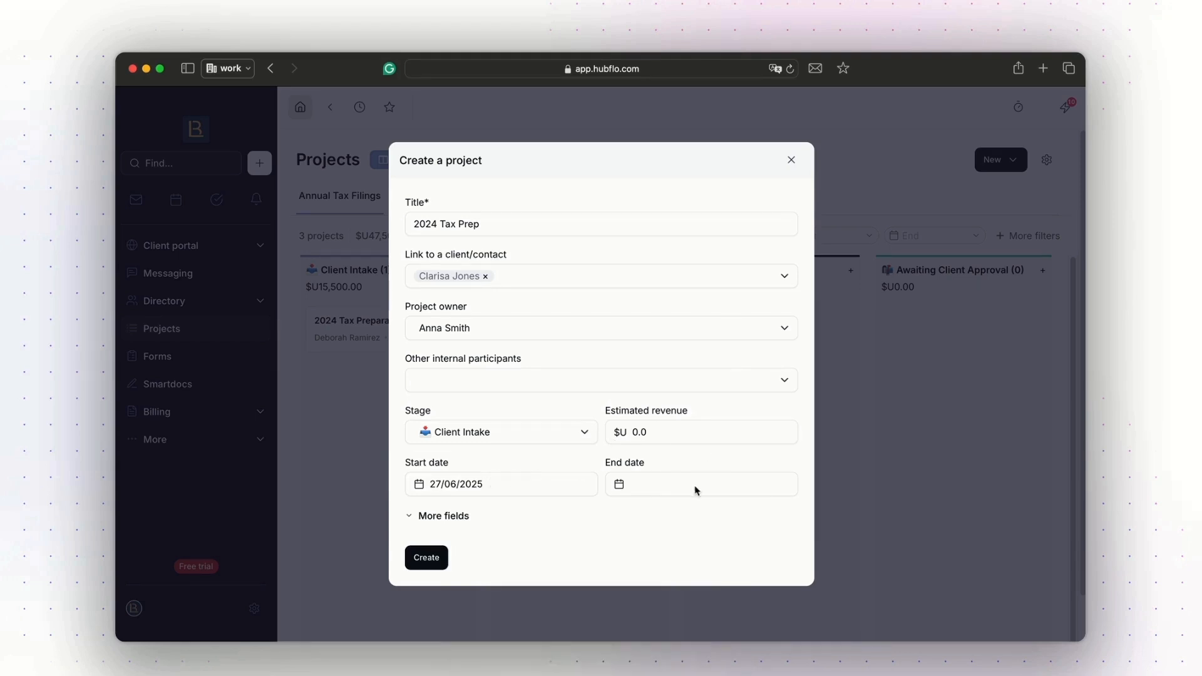
pyautogui.click(431, 516)
pyautogui.scroll(-2, 752, 501)
pyautogui.click(640, 476)
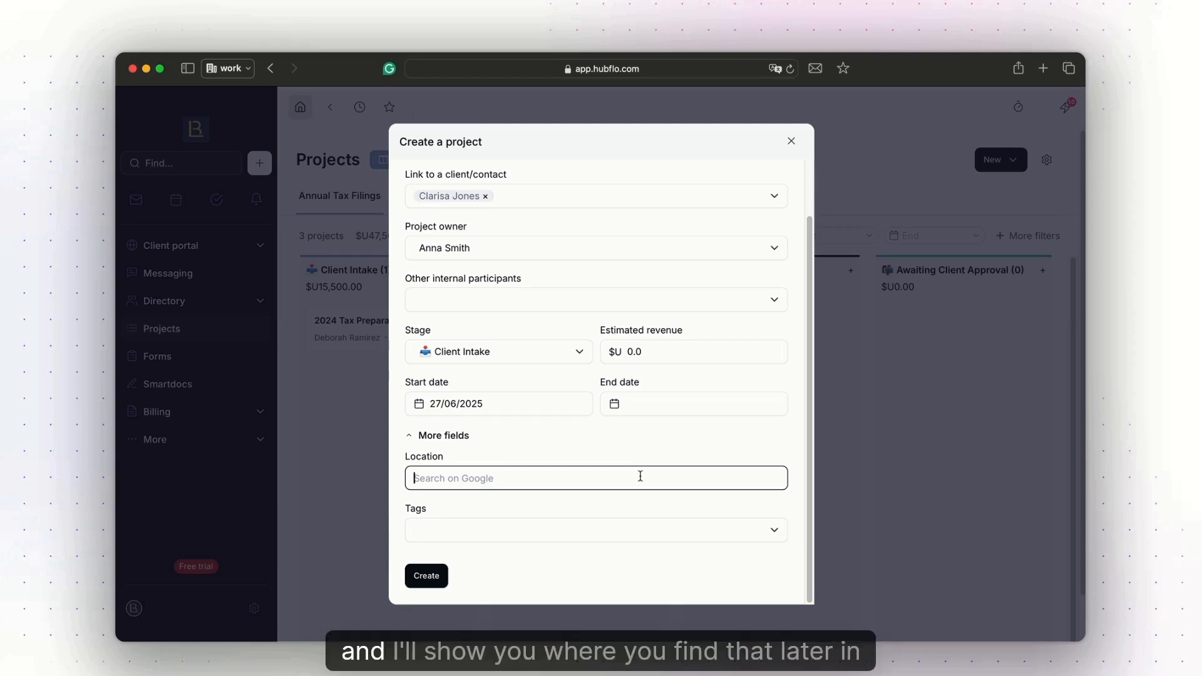
pyautogui.click(769, 531)
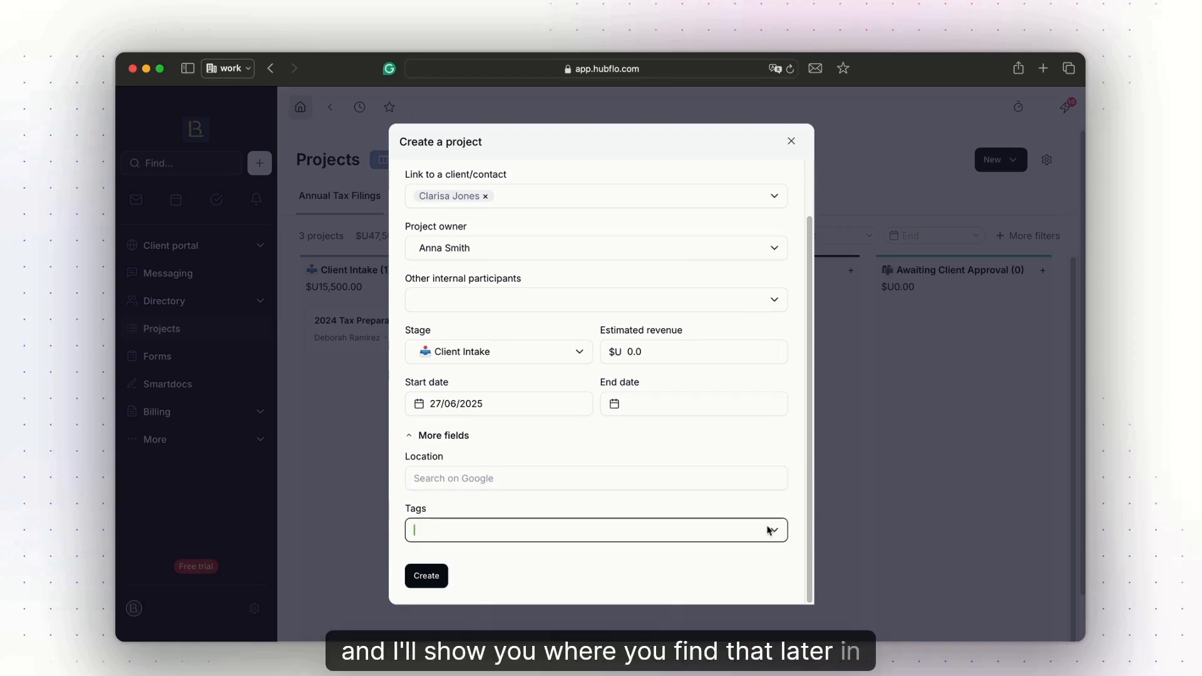
pyautogui.click(426, 576)
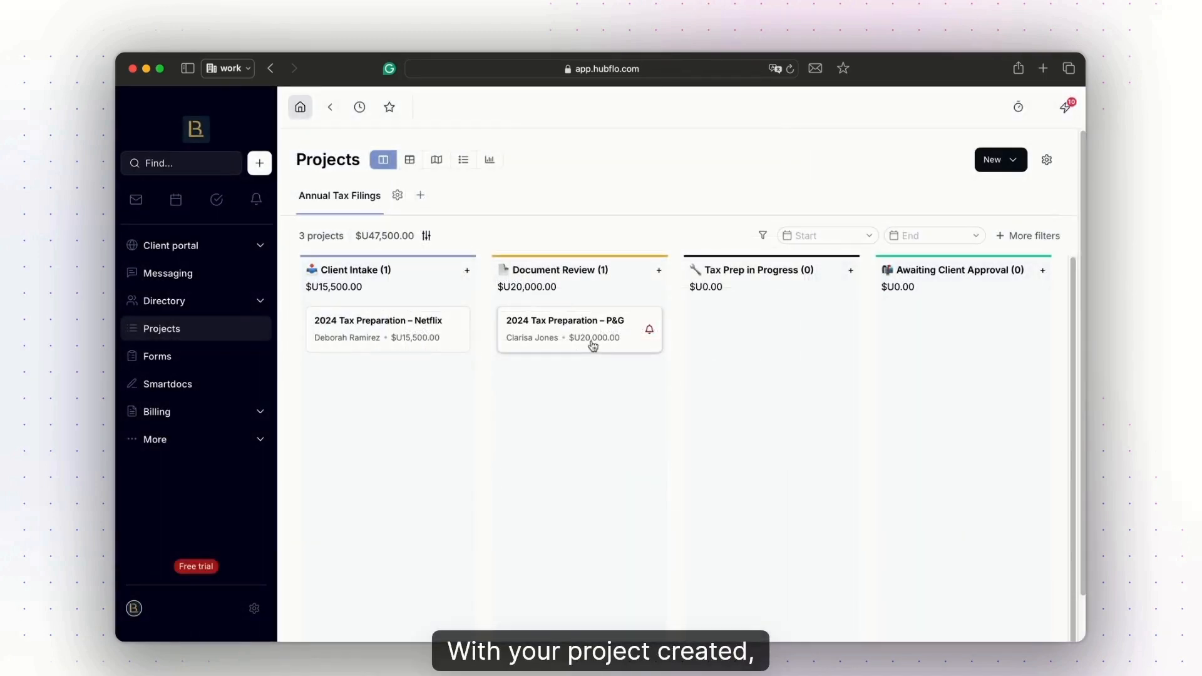
# Open the 2024 Tax Preparation – P&G project and examine its linked contact, team, client portal and properties details.
pyautogui.click(592, 338)
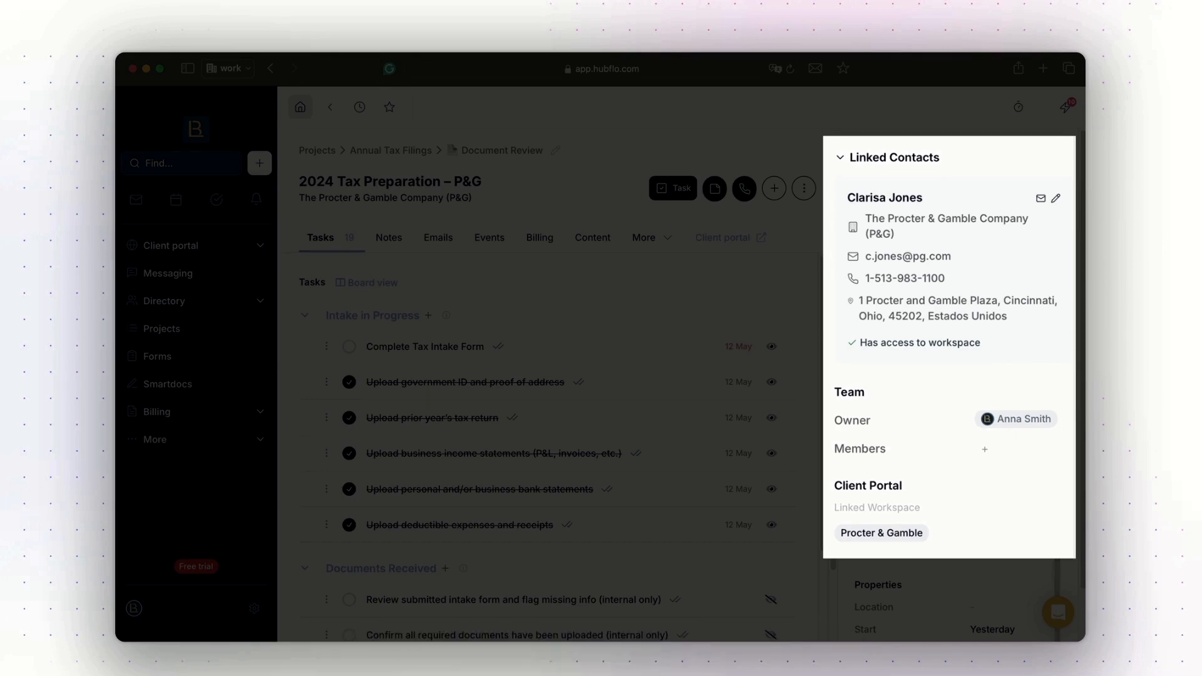
pyautogui.scroll(-2, 681, 385)
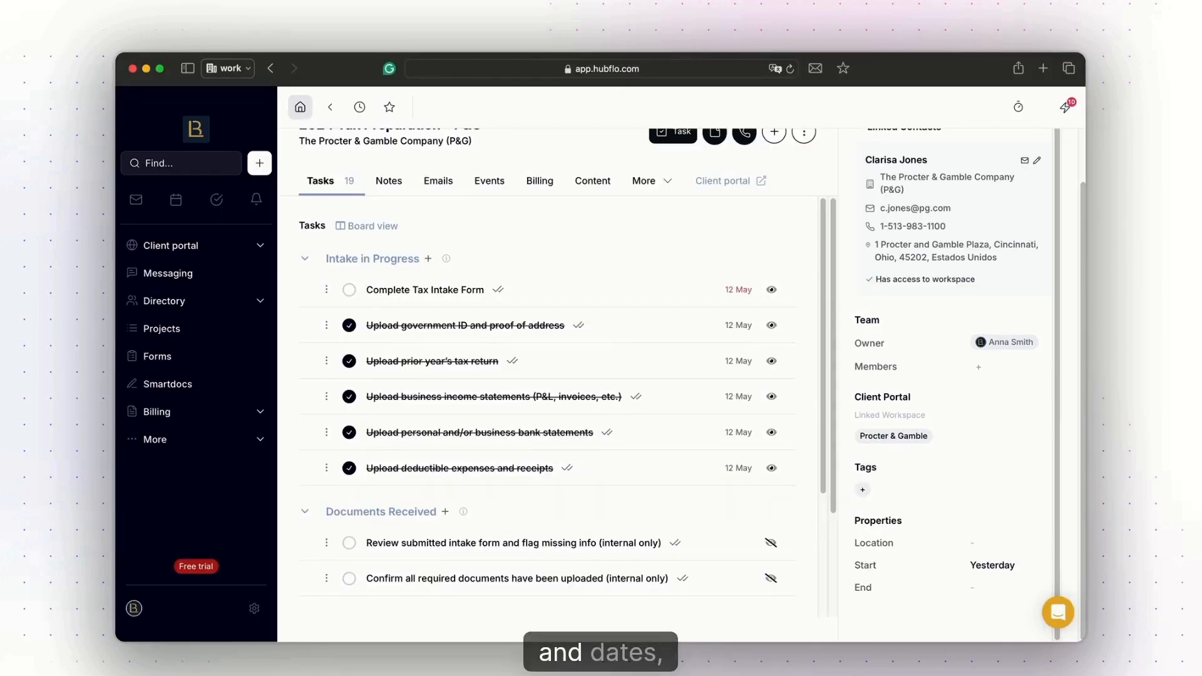
pyautogui.scroll(2, 952, 375)
# Examine the P&G project's dashboard for invoiced revenue, time spent and expenses.
pyautogui.click(902, 154)
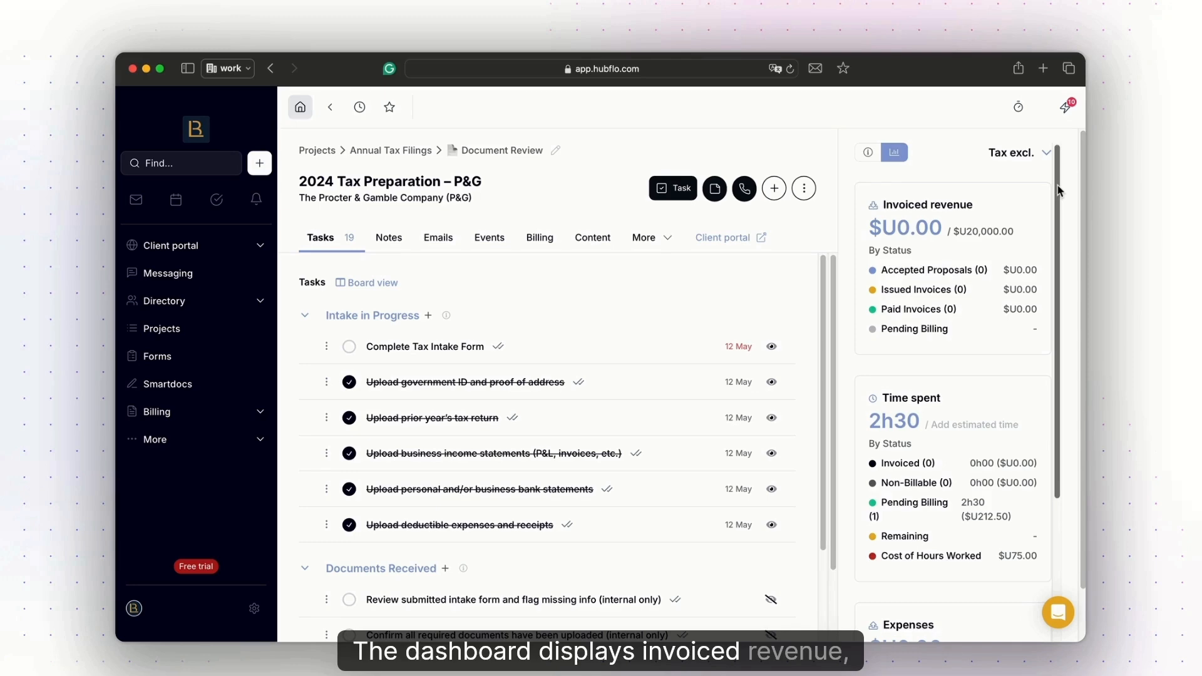
pyautogui.scroll(-3, 1058, 191)
pyautogui.scroll(-2, 951, 388)
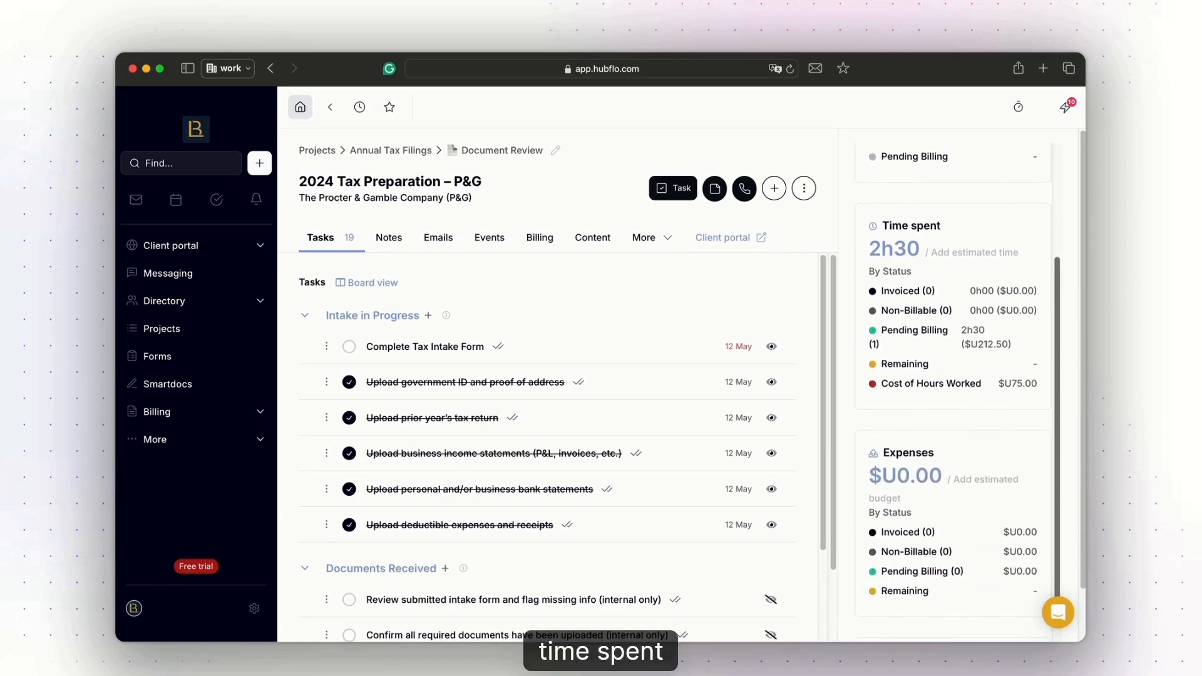
pyautogui.scroll(-5, 952, 388)
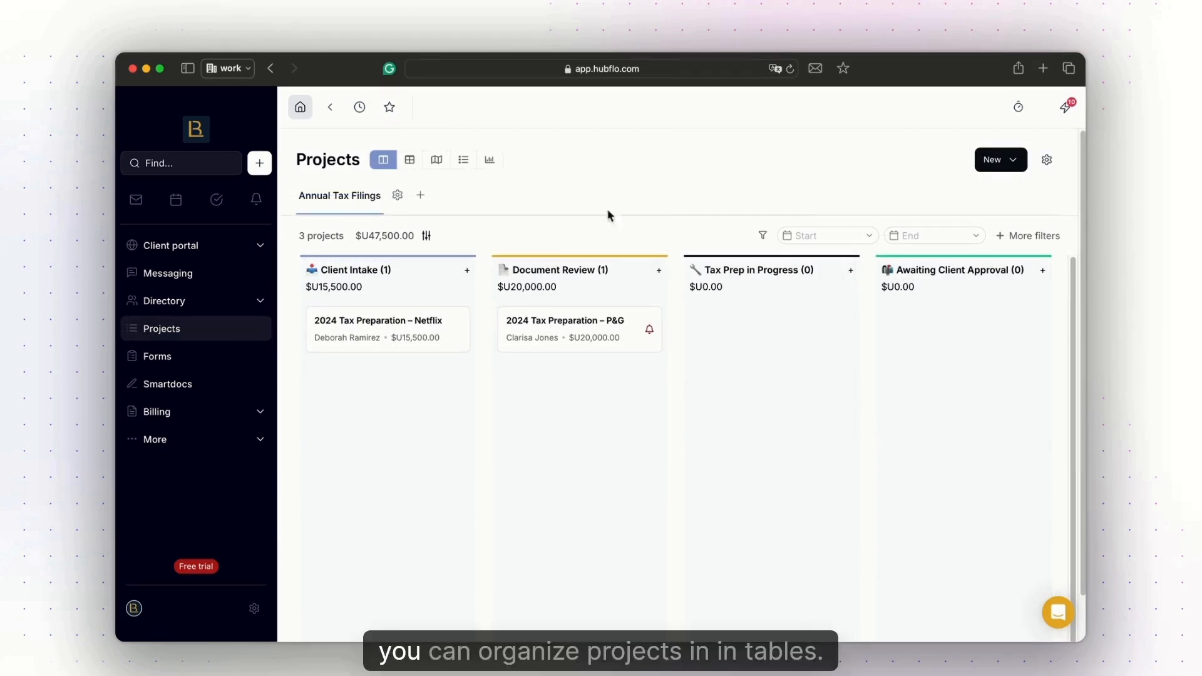
# Create a new projects board titled "Sales Pipeline" alongside Annual Tax Filings.
pyautogui.click(421, 197)
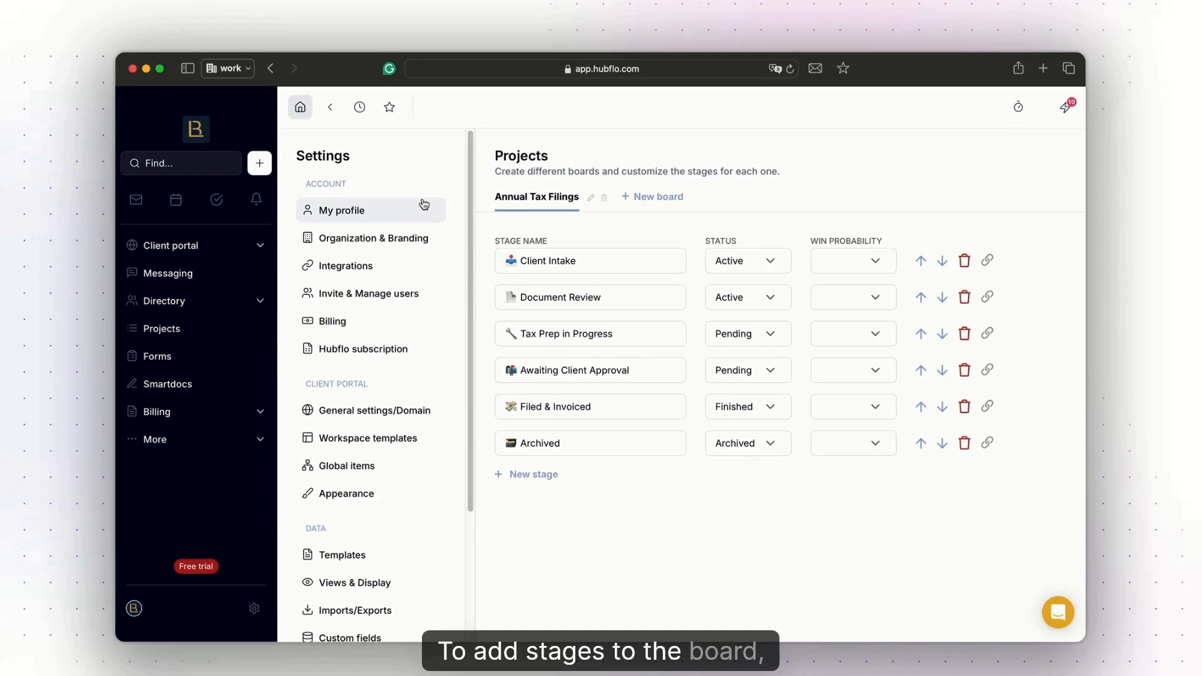
pyautogui.click(652, 196)
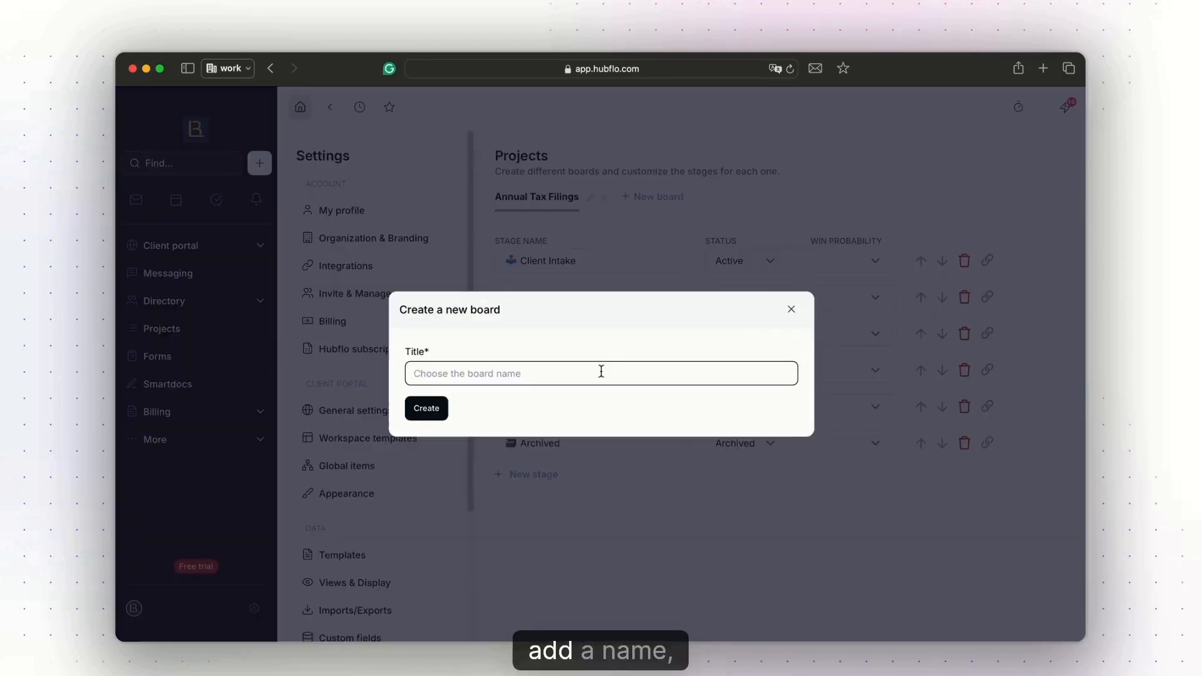
pyautogui.write('Sales Plipeline')
pyautogui.press('Return')
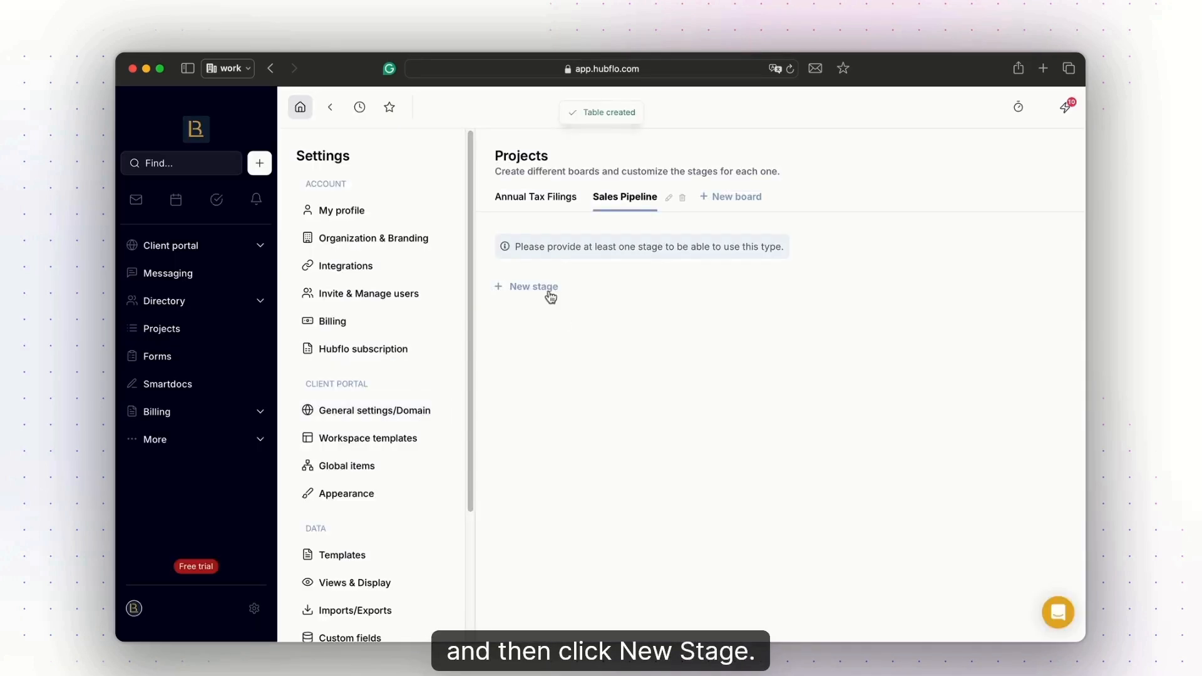
# Add an "In progress" stage with status Pending to the Sales Pipeline board and leave its win probability blank.
pyautogui.click(548, 292)
pyautogui.write('In progress')
pyautogui.click(716, 300)
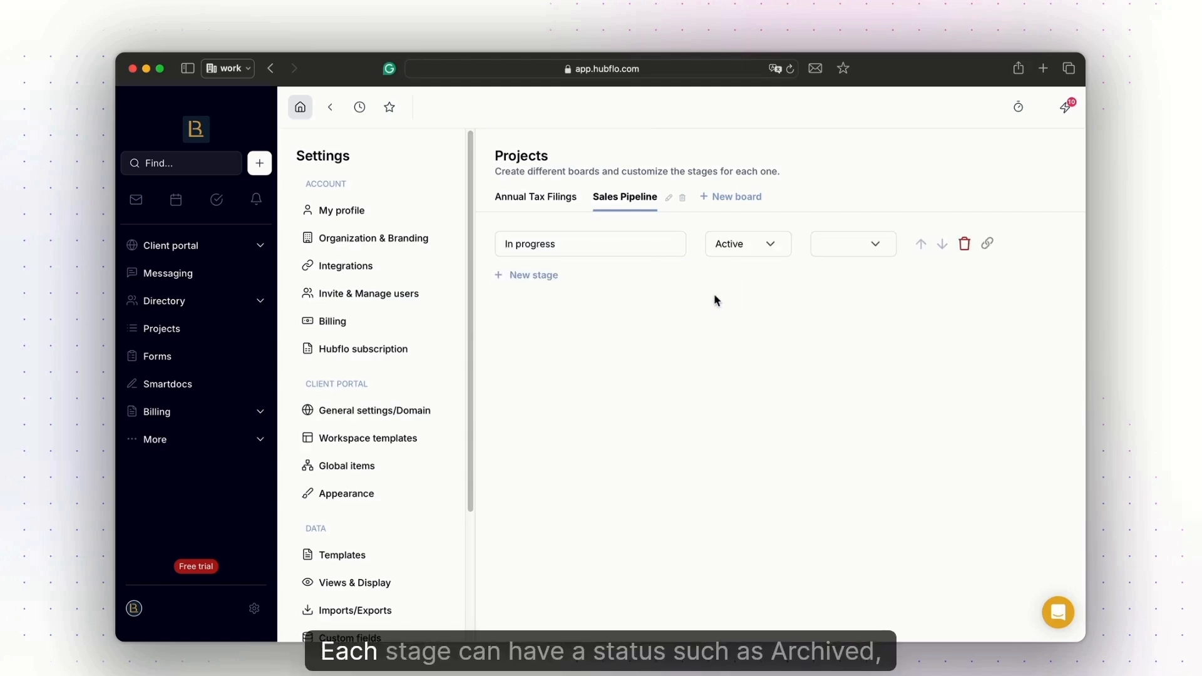
pyautogui.click(769, 250)
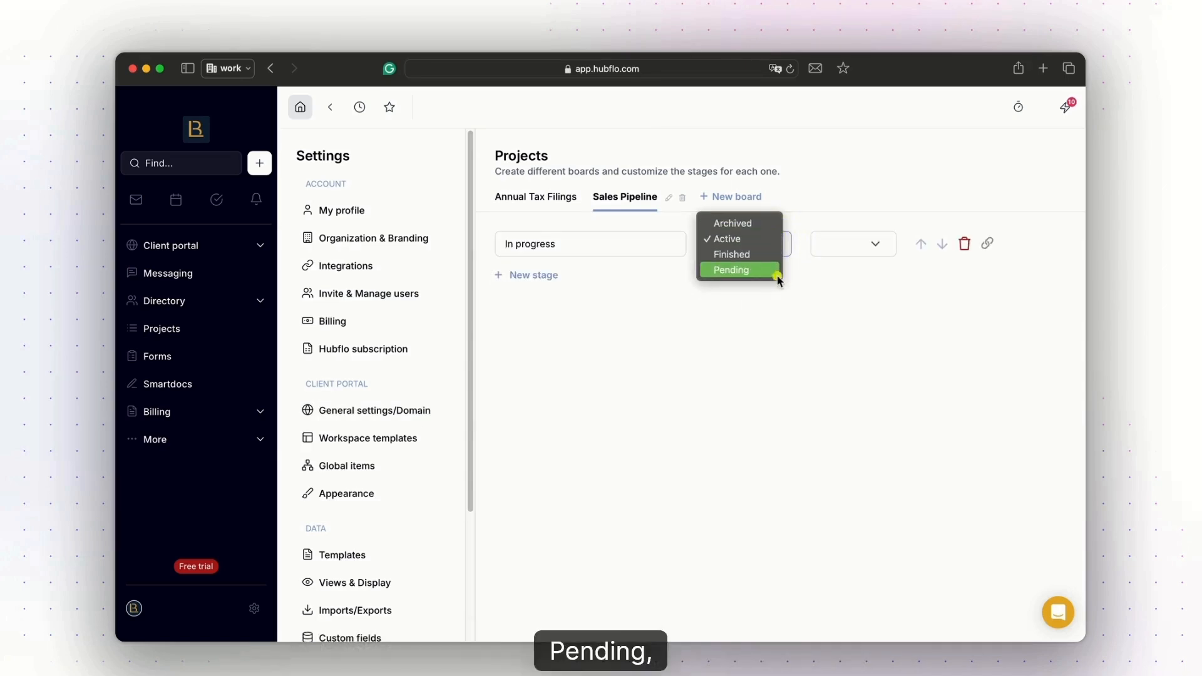
pyautogui.click(777, 276)
pyautogui.click(861, 250)
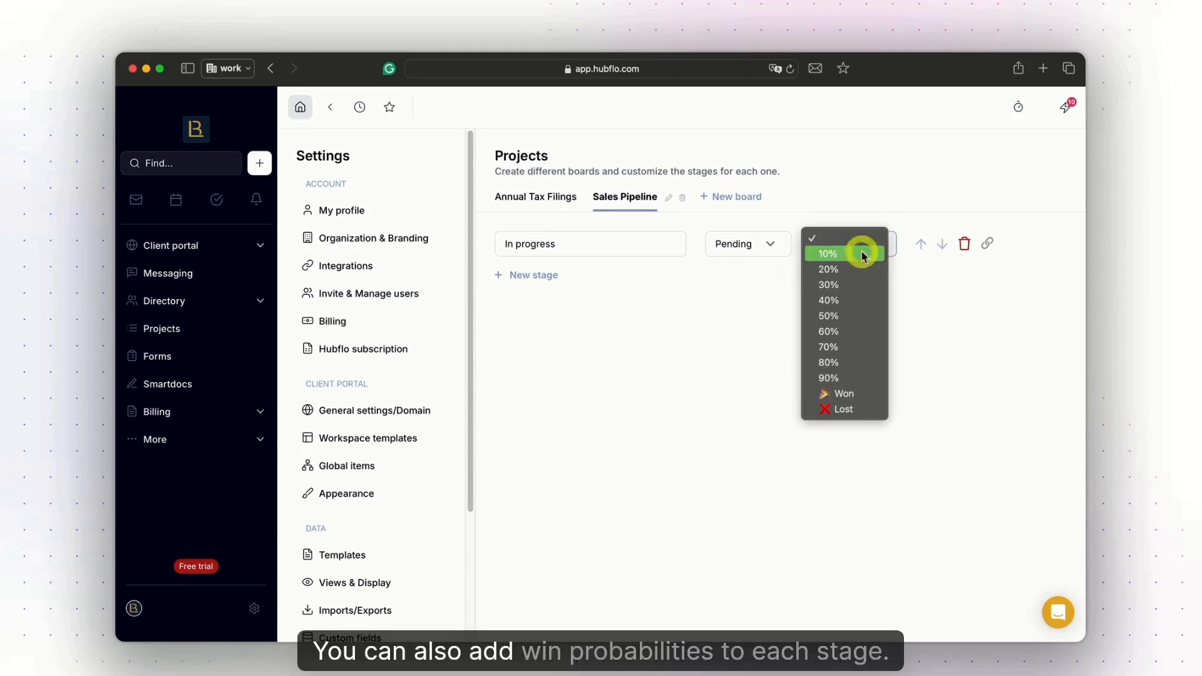
pyautogui.click(900, 306)
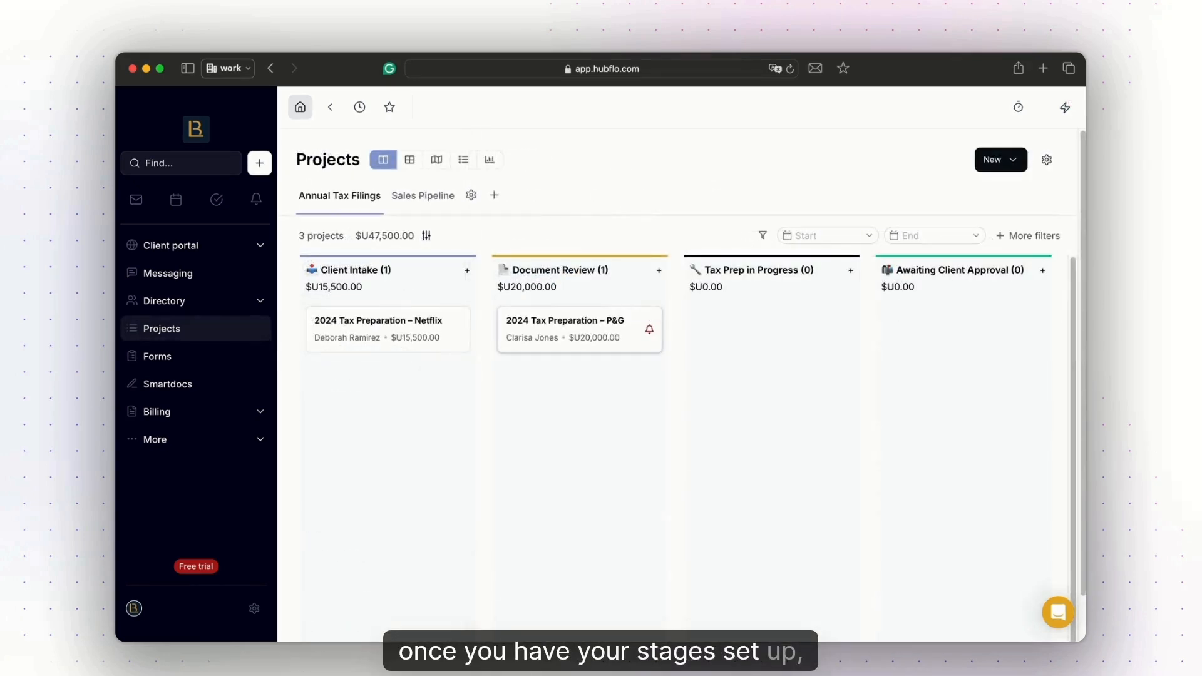
# Try moving the P&G card on the Annual Tax Filings board, and view the projects as table, map, list and dashboard.
pyautogui.moveTo(564, 328); pyautogui.dragTo(557, 375)
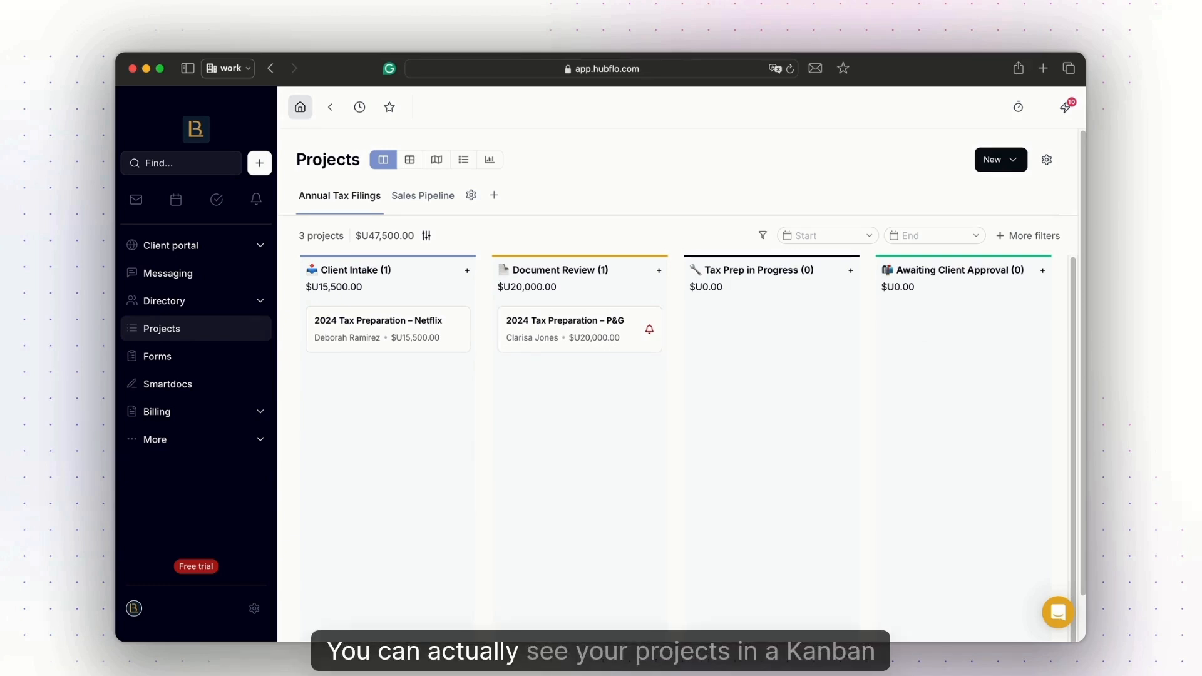
pyautogui.click(412, 161)
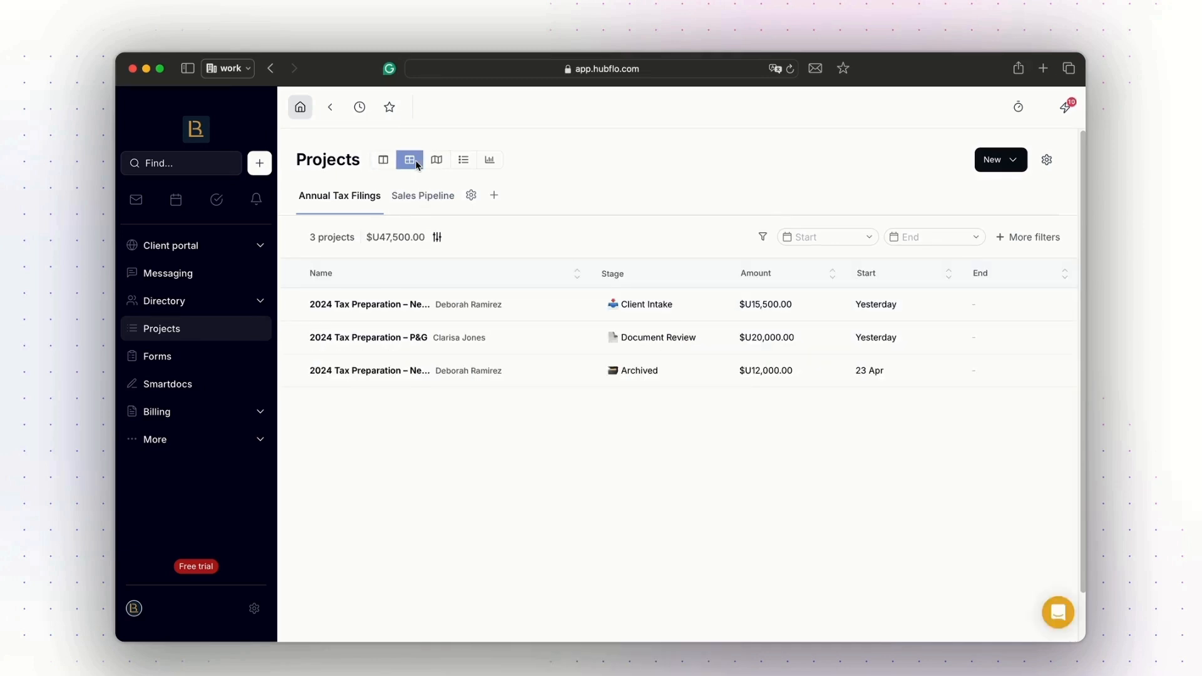
pyautogui.click(446, 165)
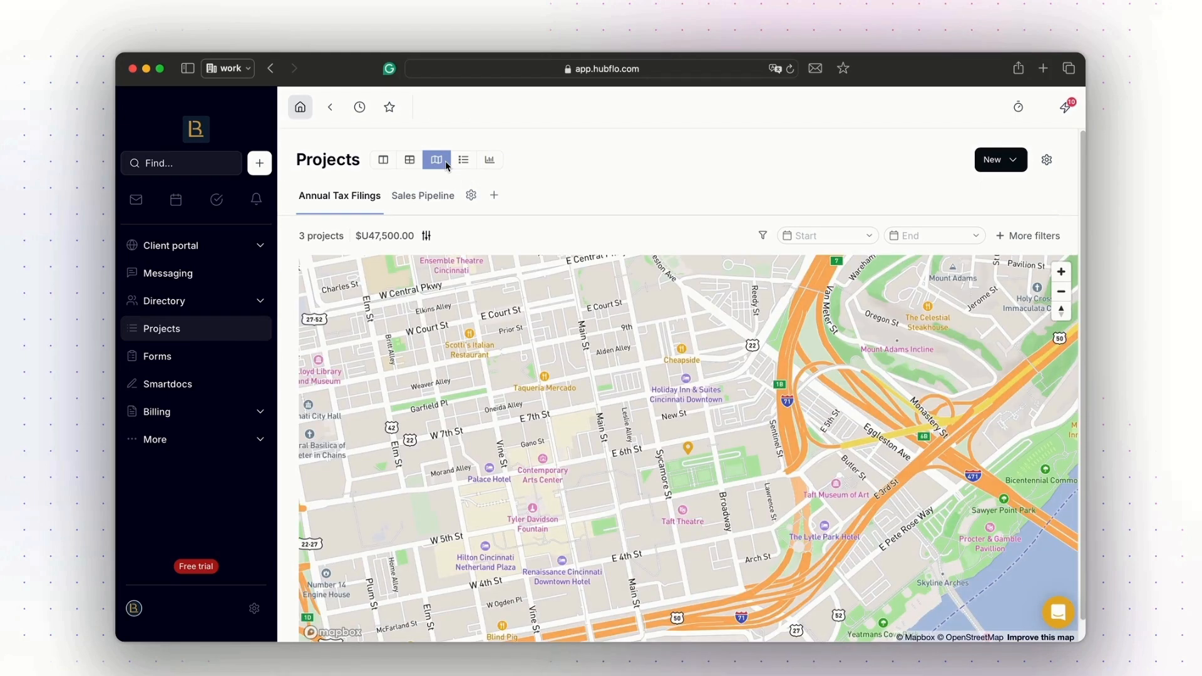
pyautogui.click(470, 162)
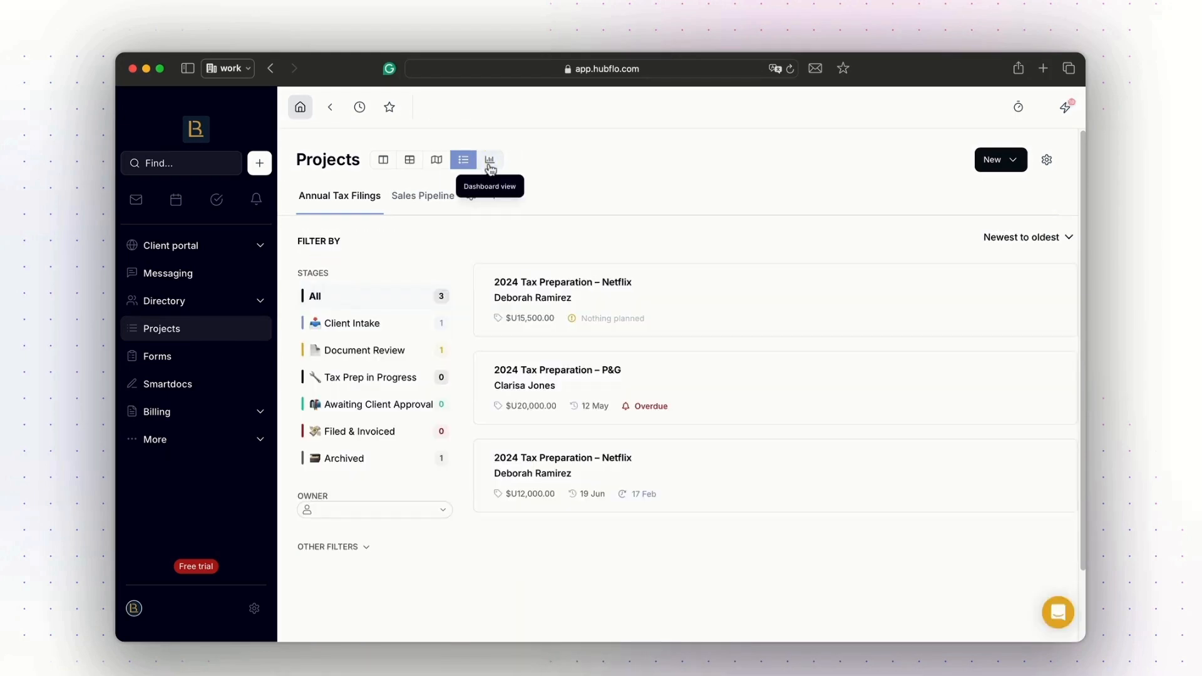
pyautogui.click(489, 162)
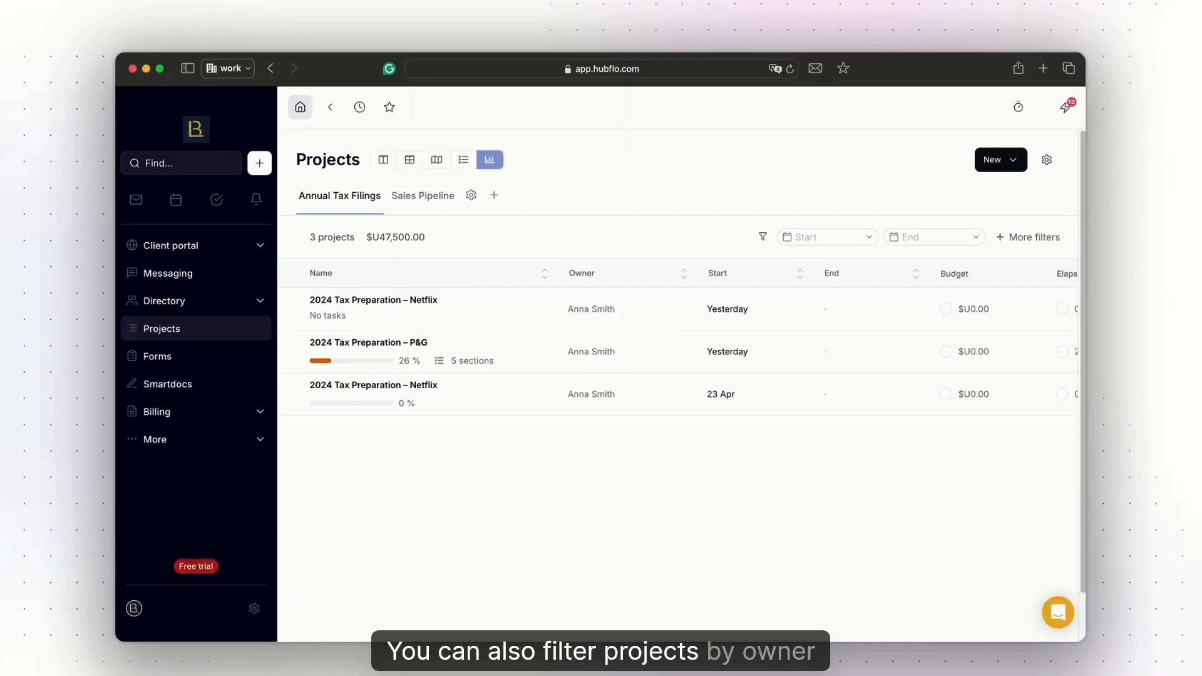
# Look over the additional project filters, return to the Kanban view, and check the alert on the P&G project card.
pyautogui.click(1028, 237)
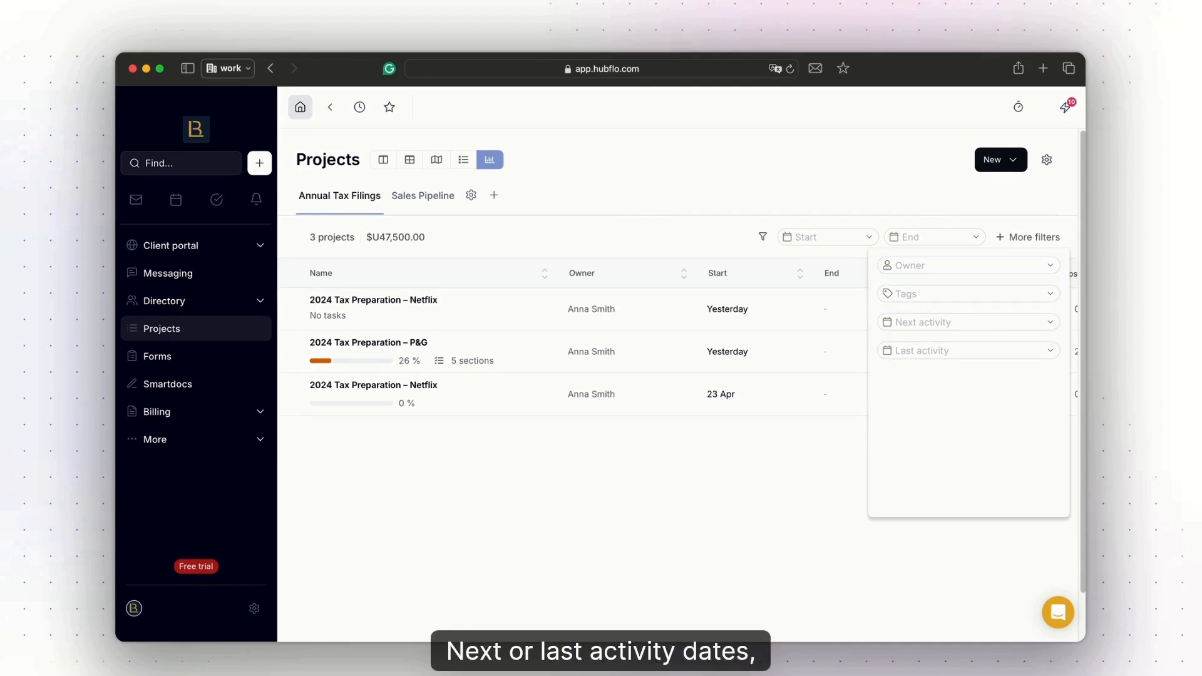
pyautogui.click(1029, 238)
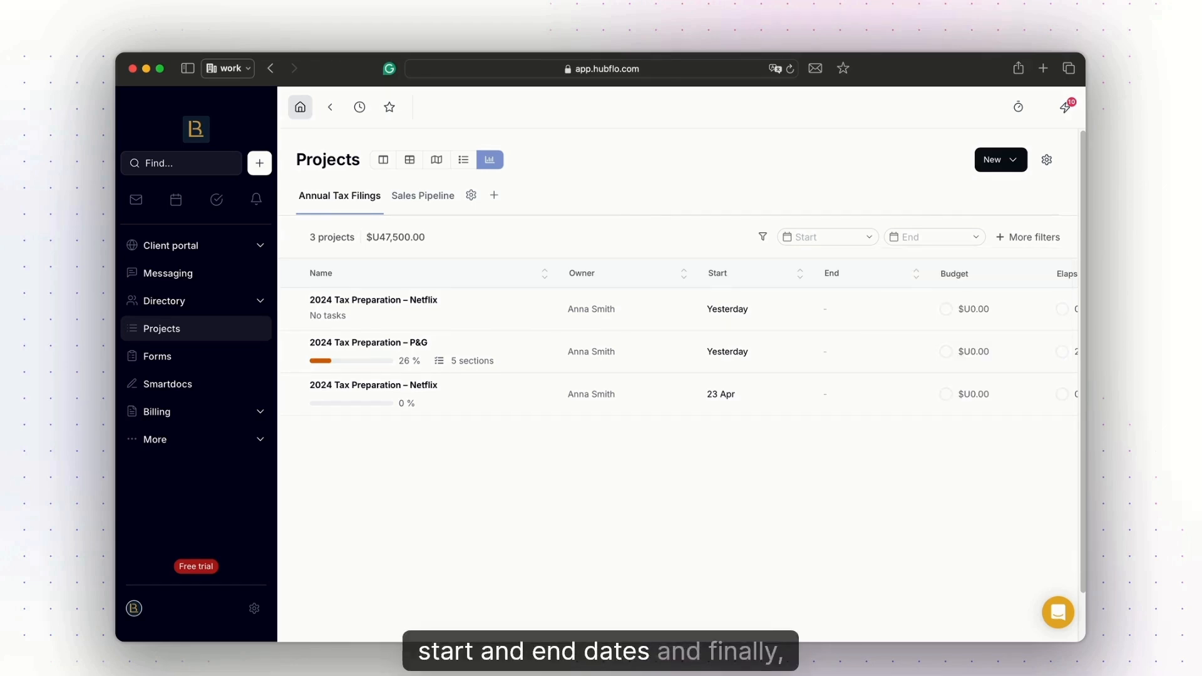
pyautogui.click(386, 161)
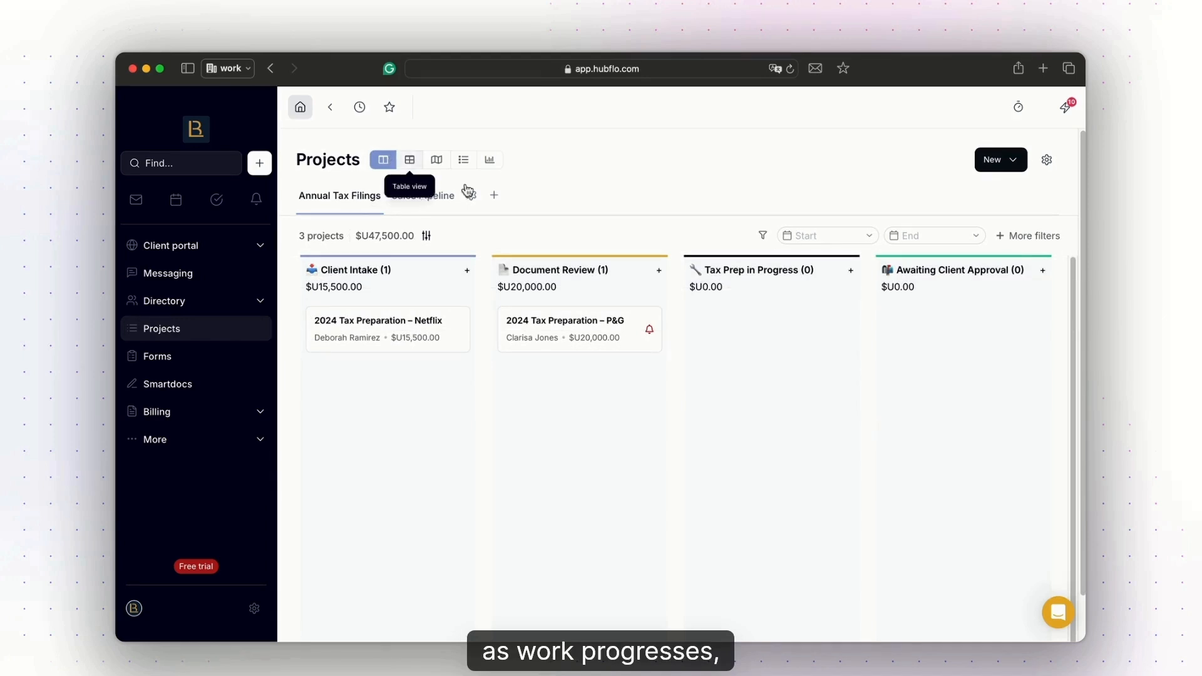
pyautogui.moveTo(648, 335)
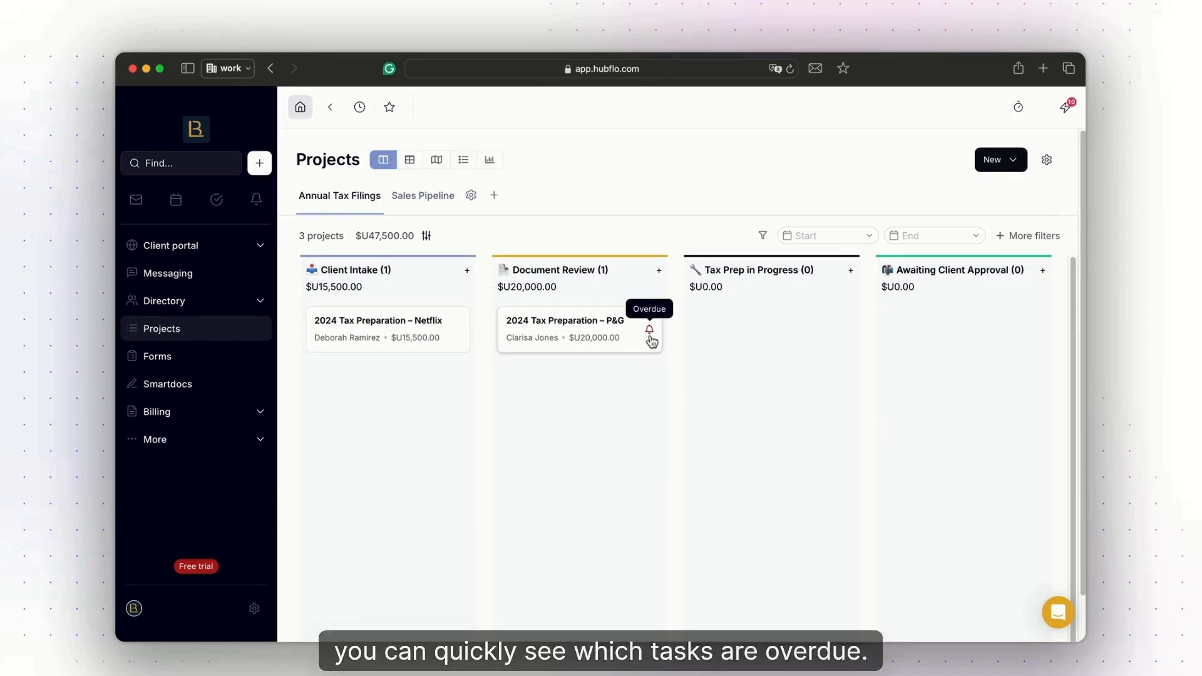
# Open the 2024 Tax Preparation – P&G project and toggle client visibility of the "Review submitted intake form and flag missing info" task.
pyautogui.click(650, 338)
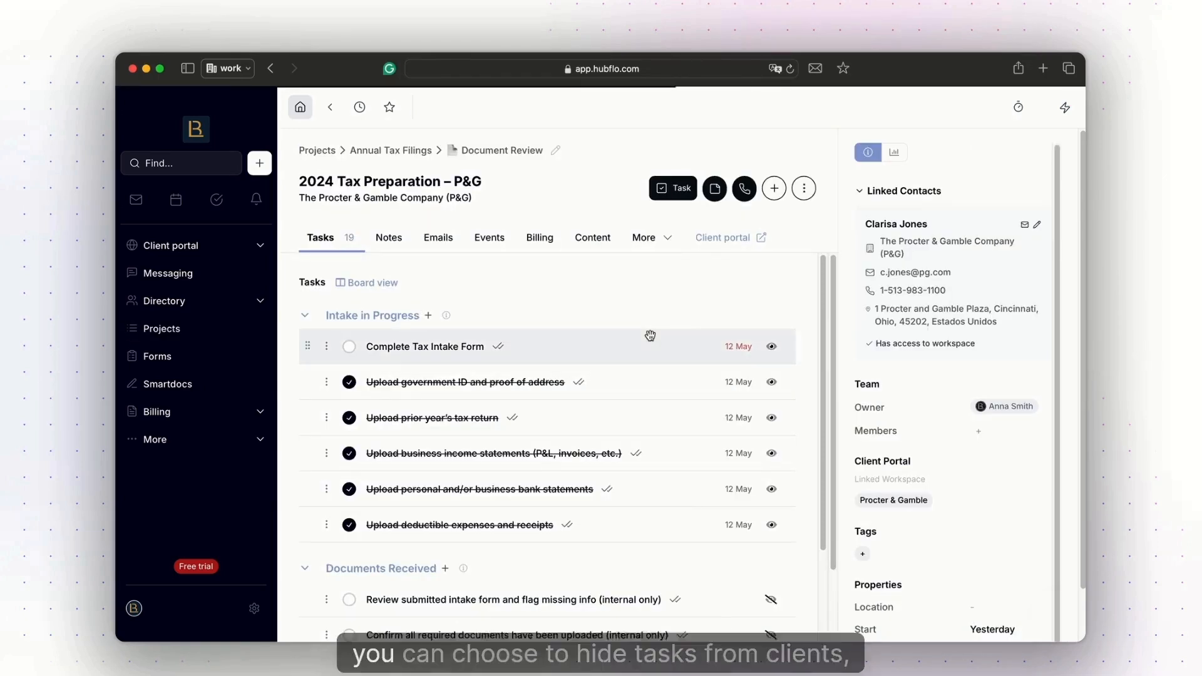
pyautogui.scroll(-1, 808, 360)
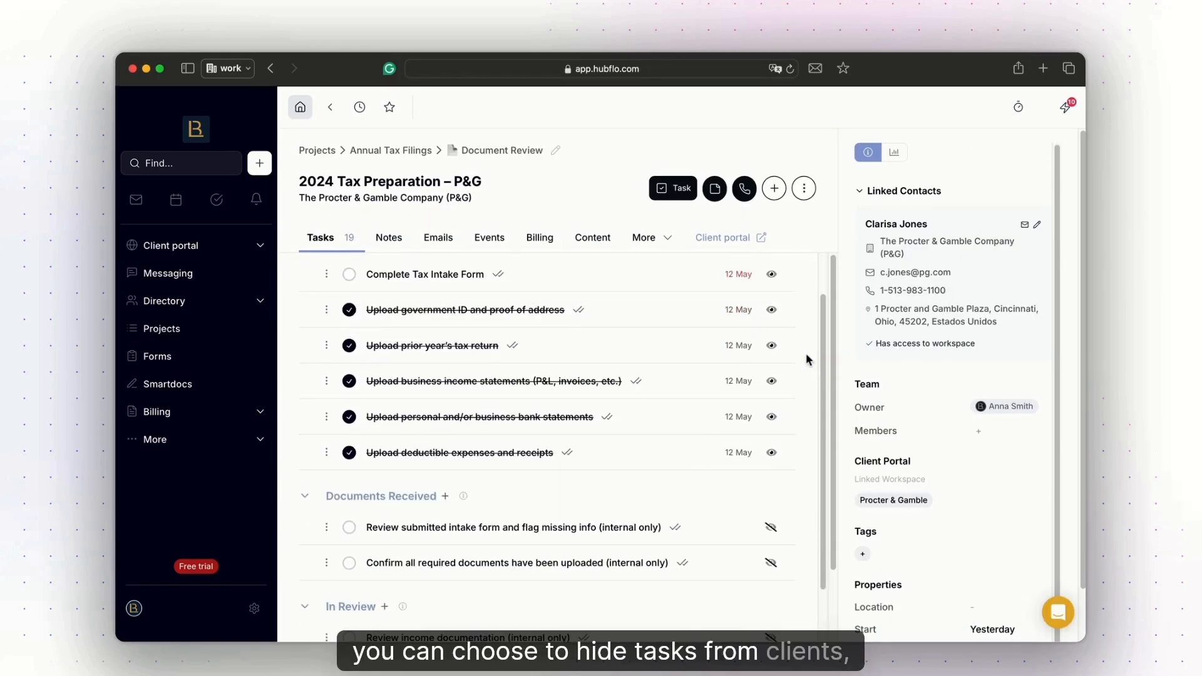
pyautogui.scroll(-5, 788, 370)
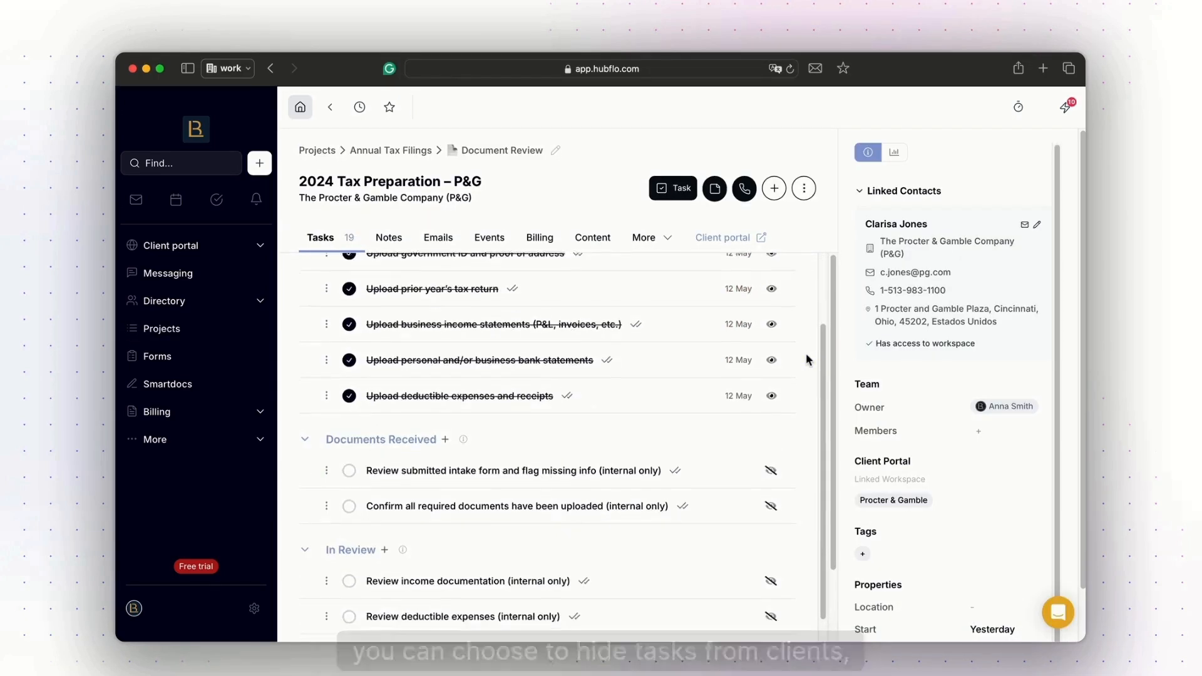
pyautogui.click(774, 372)
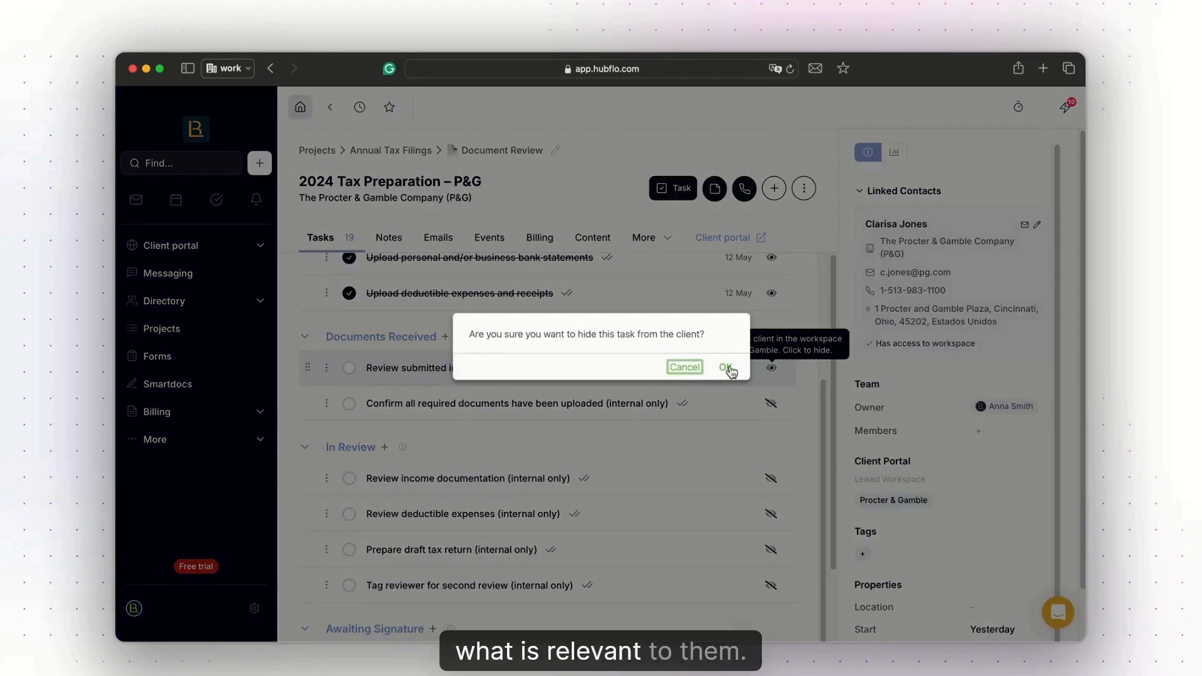
# Open the details of the "Review submitted intake form and flag missing info (internal only)" task and go to its comments.
pyautogui.click(726, 370)
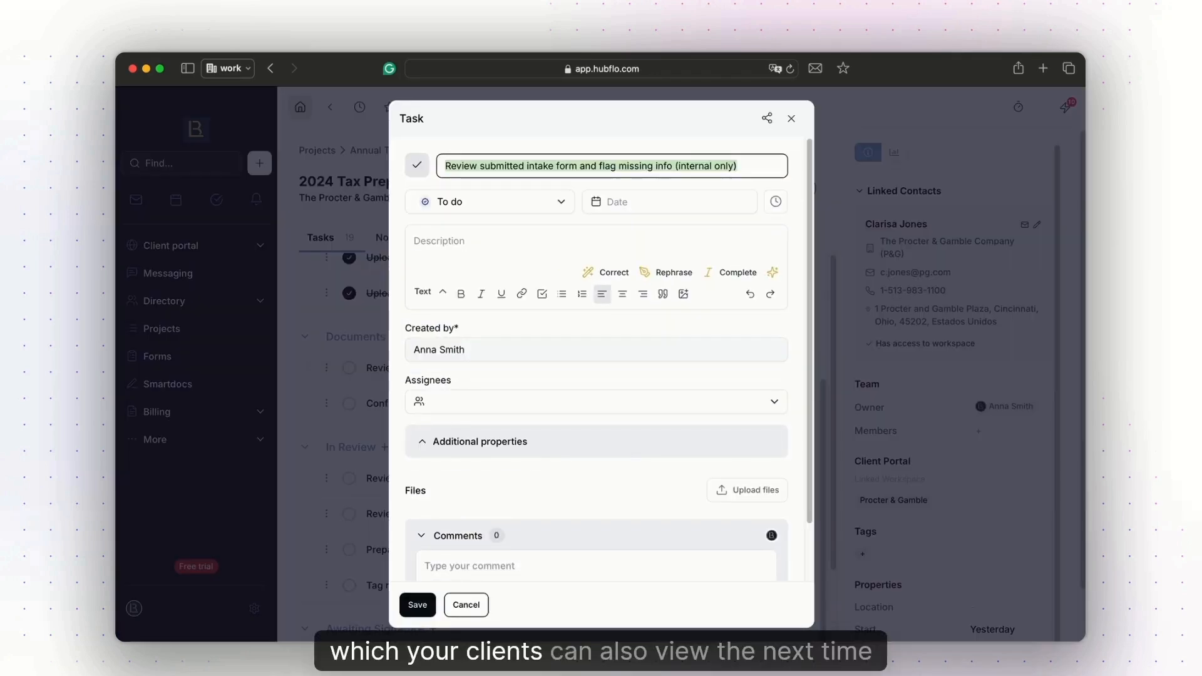
pyautogui.scroll(-2, 595, 401)
pyautogui.click(596, 503)
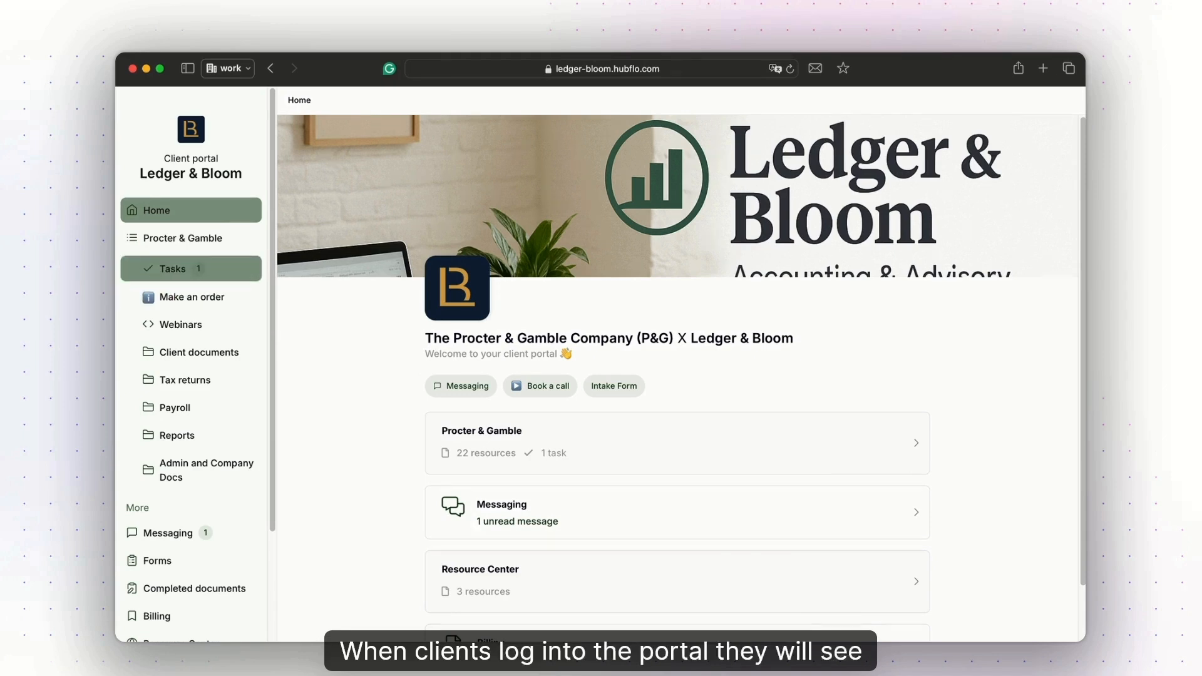
# In the Ledger & Bloom client portal's tasks, view the Complete Tax Intake Form task and its comment area, and close it without saving.
pyautogui.click(191, 269)
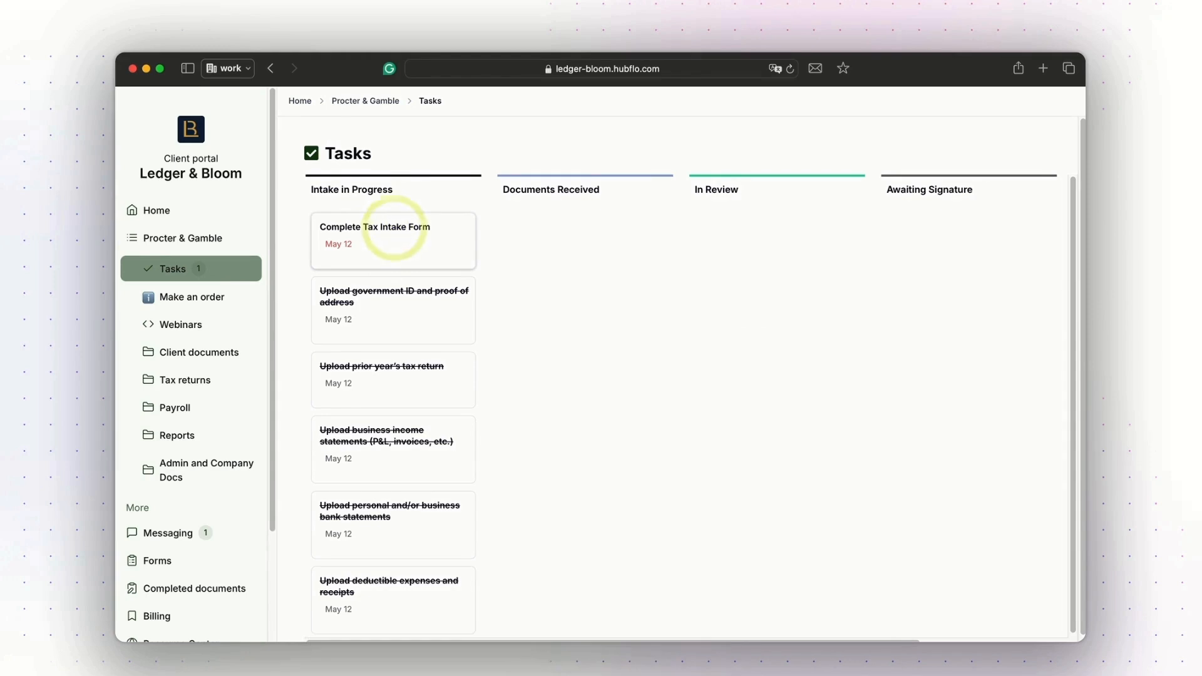
pyautogui.click(394, 228)
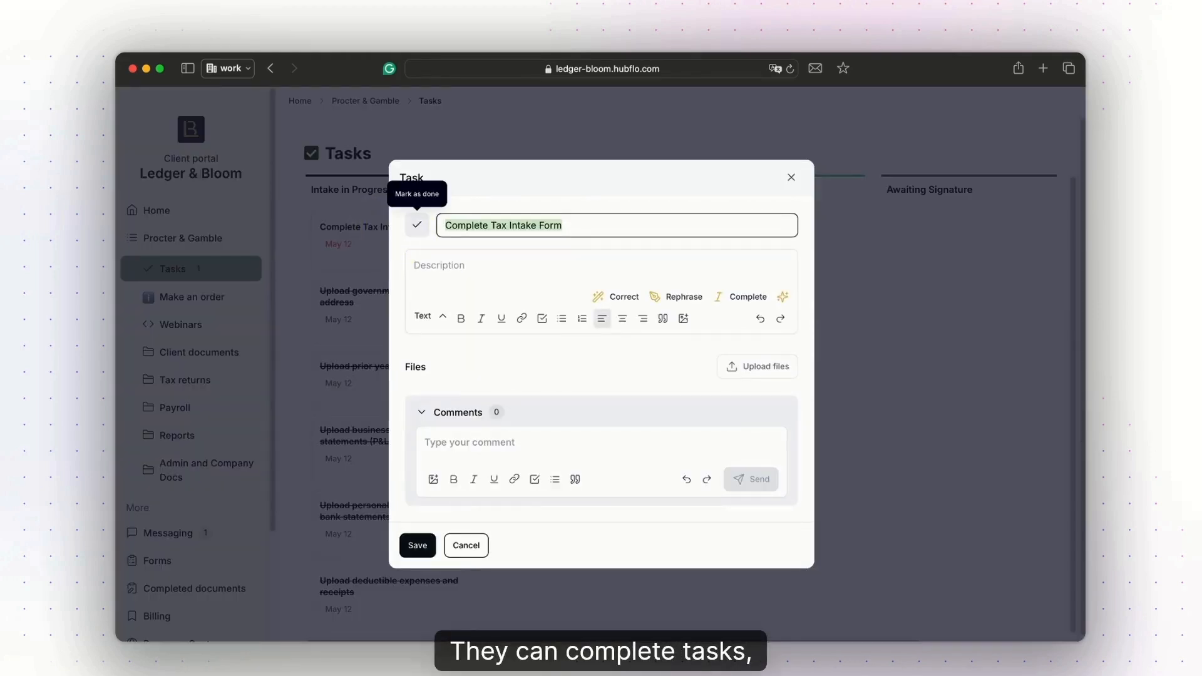
pyautogui.click(551, 439)
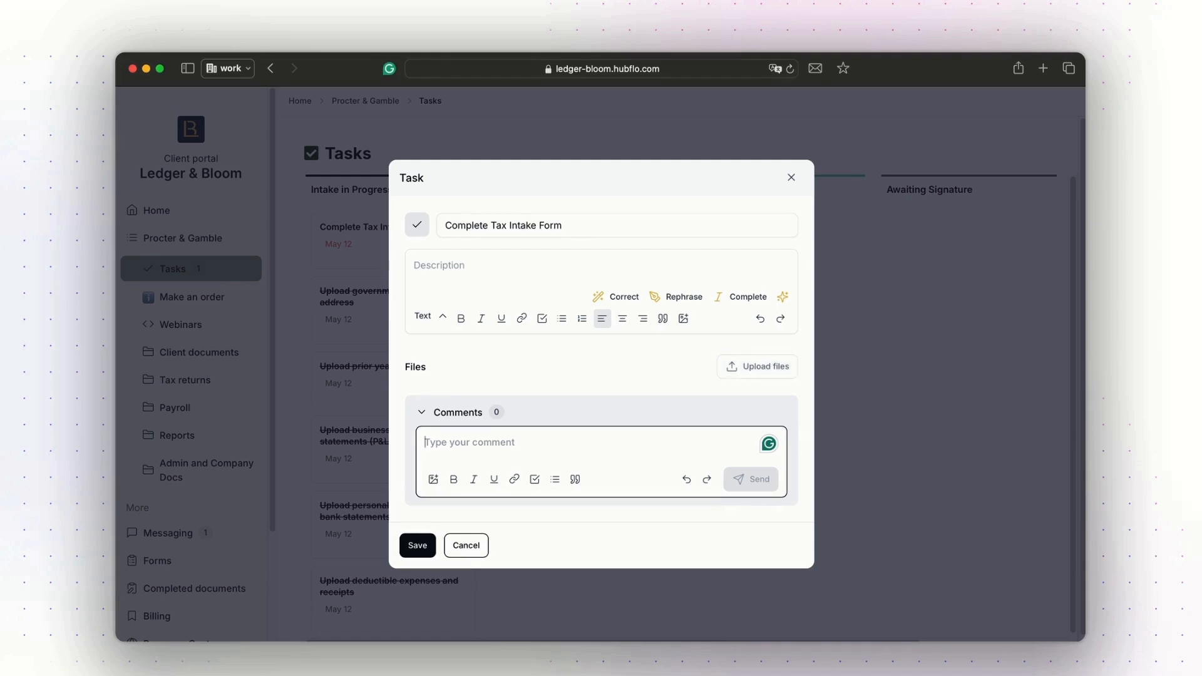
pyautogui.click(791, 178)
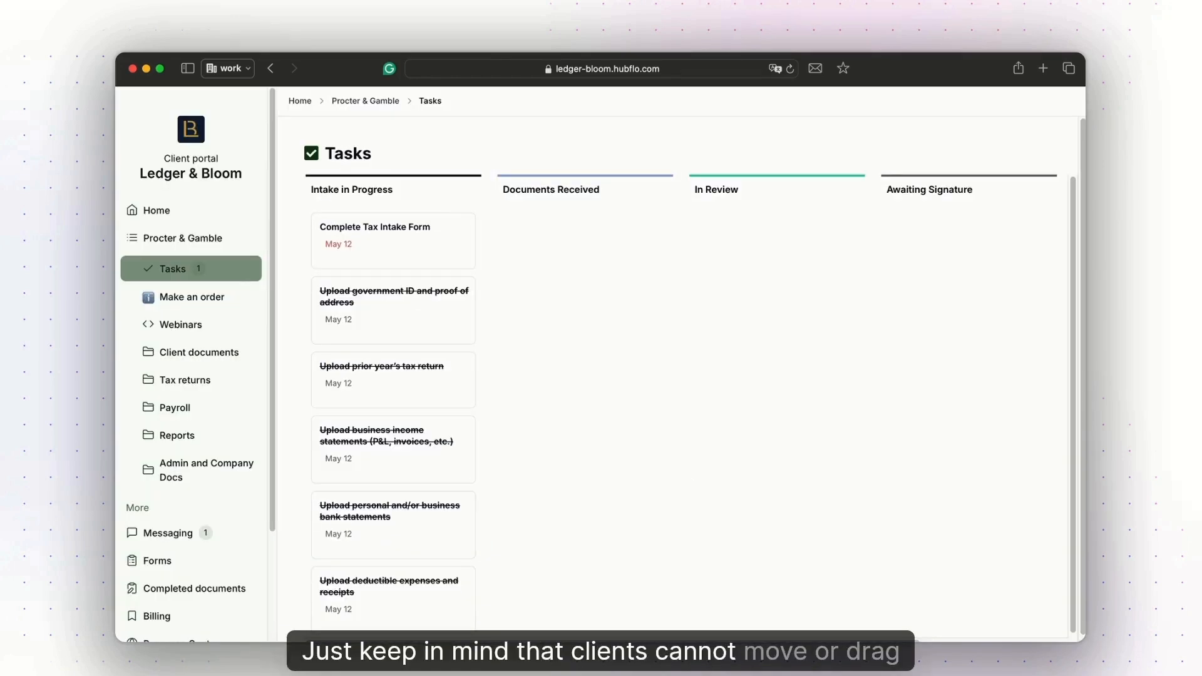